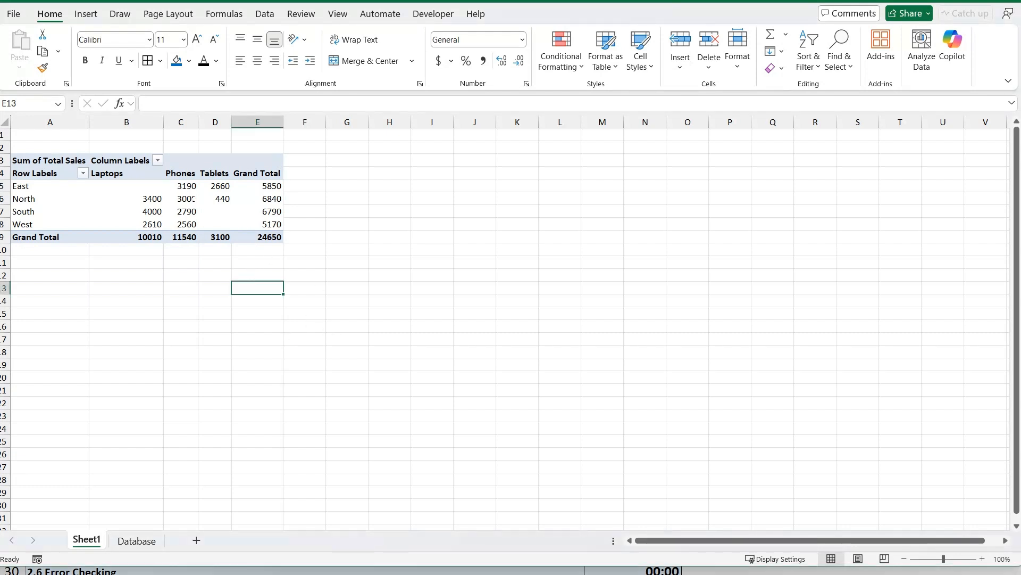
# - Try adding the Salesperson field to the PivotTable's Columns area and undo the layout changes
pyautogui.click(181, 199)
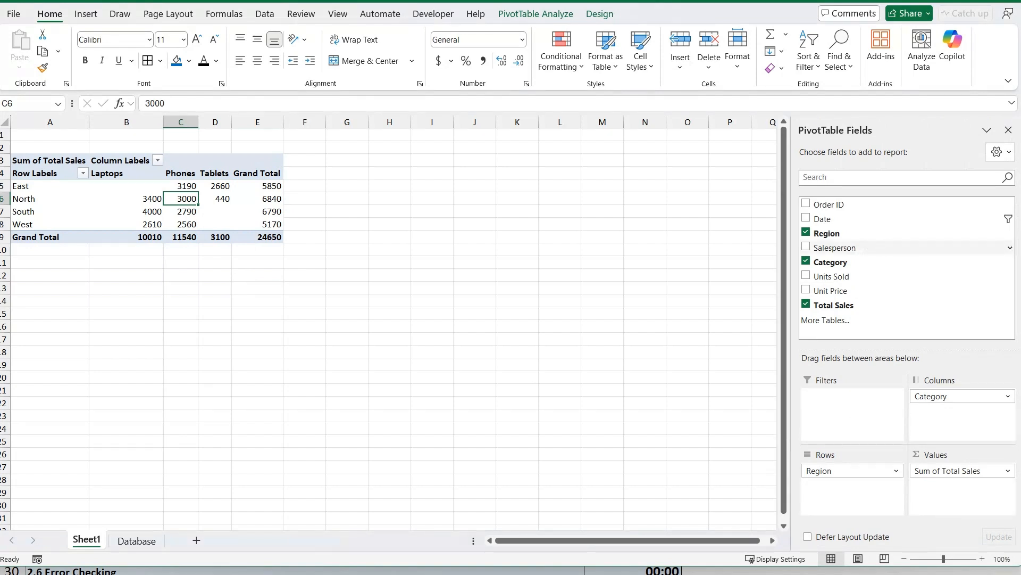
pyautogui.moveTo(835, 247); pyautogui.dragTo(954, 427)
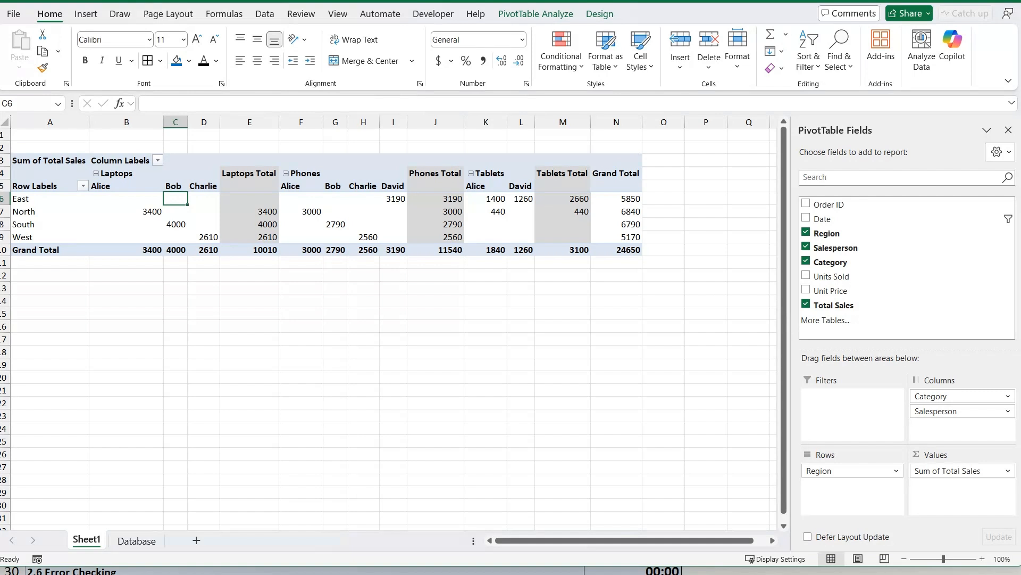
pyautogui.hotkey('ctrl', 'z')
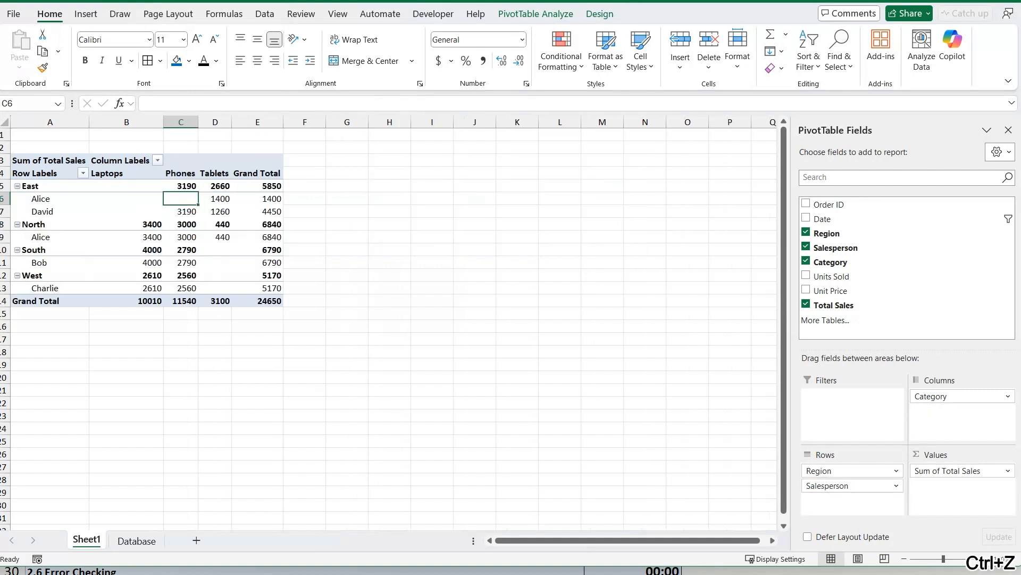
pyautogui.hotkey('ctrl', 'z')
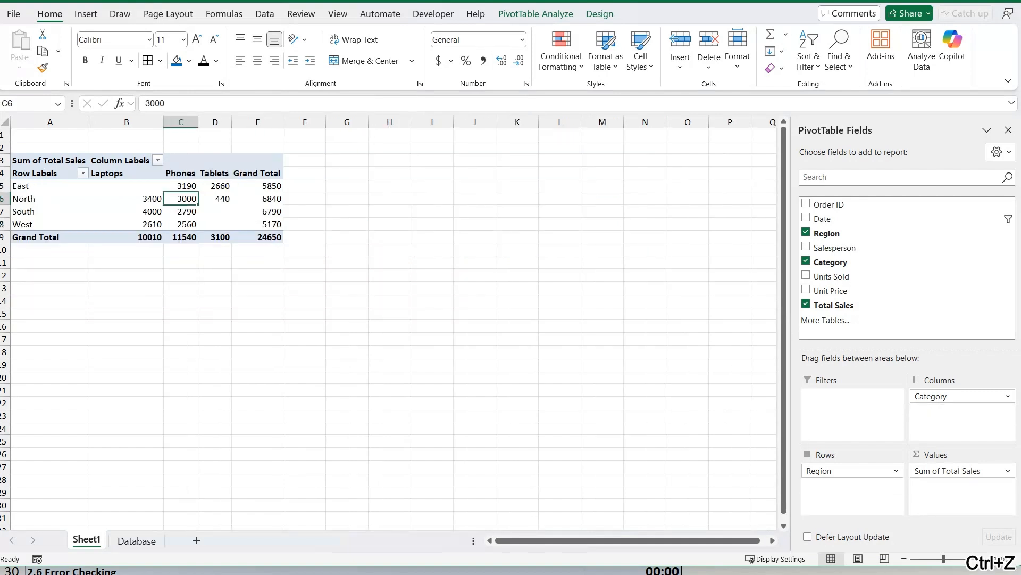
pyautogui.click(211, 208)
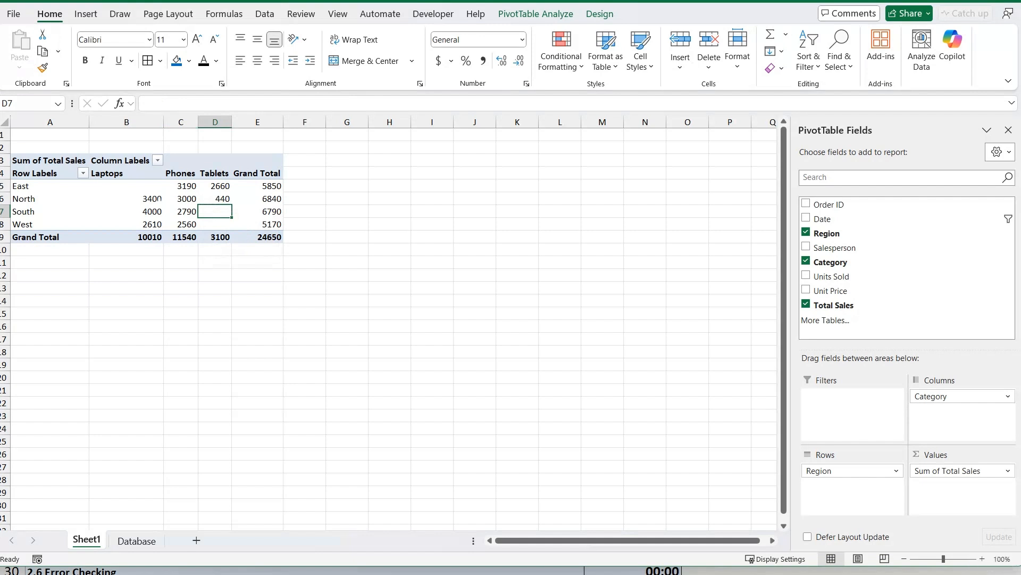
pyautogui.click(139, 208)
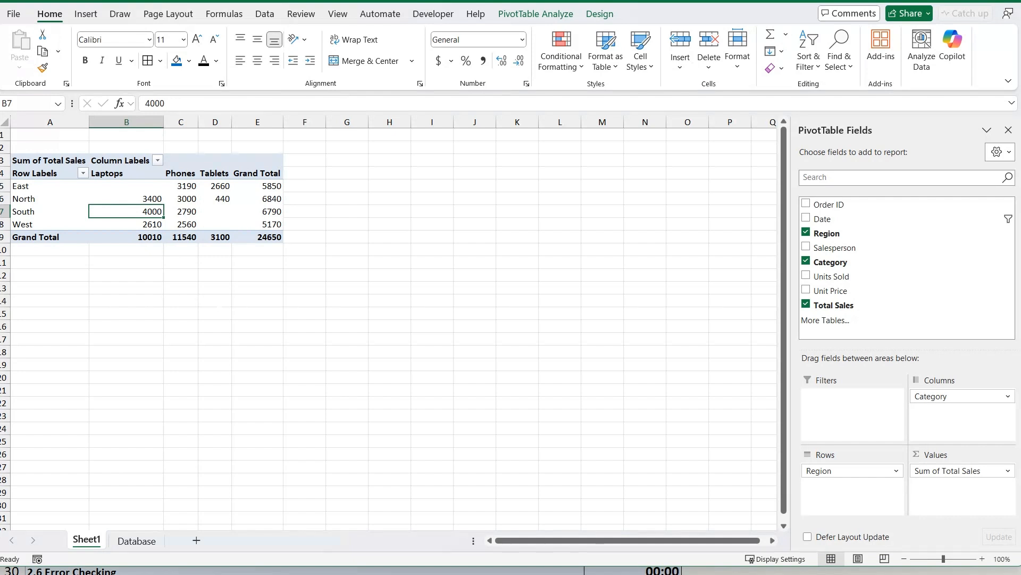
pyautogui.scroll(1, 388, 320)
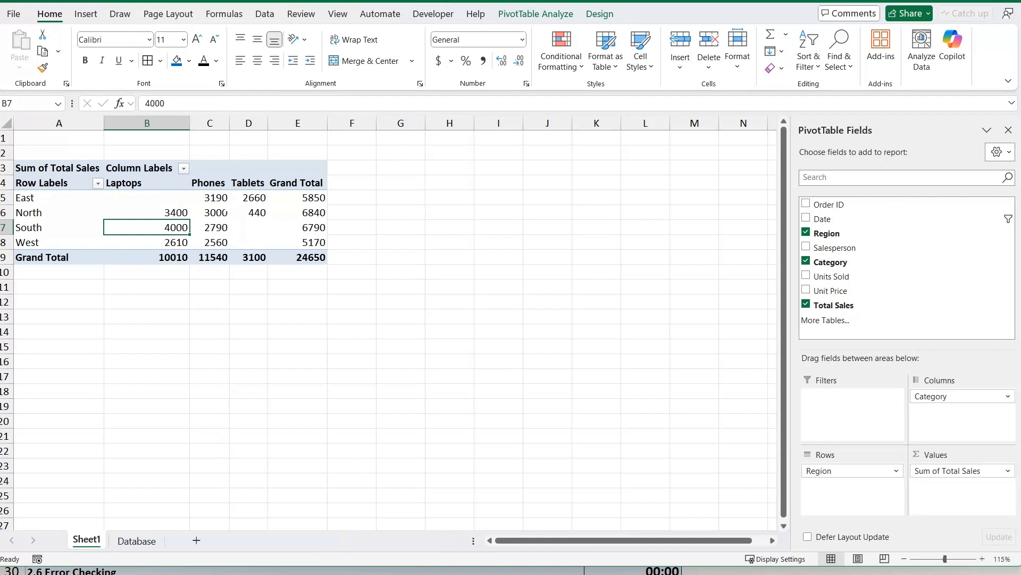
pyautogui.press('Up')
pyautogui.press('Right')
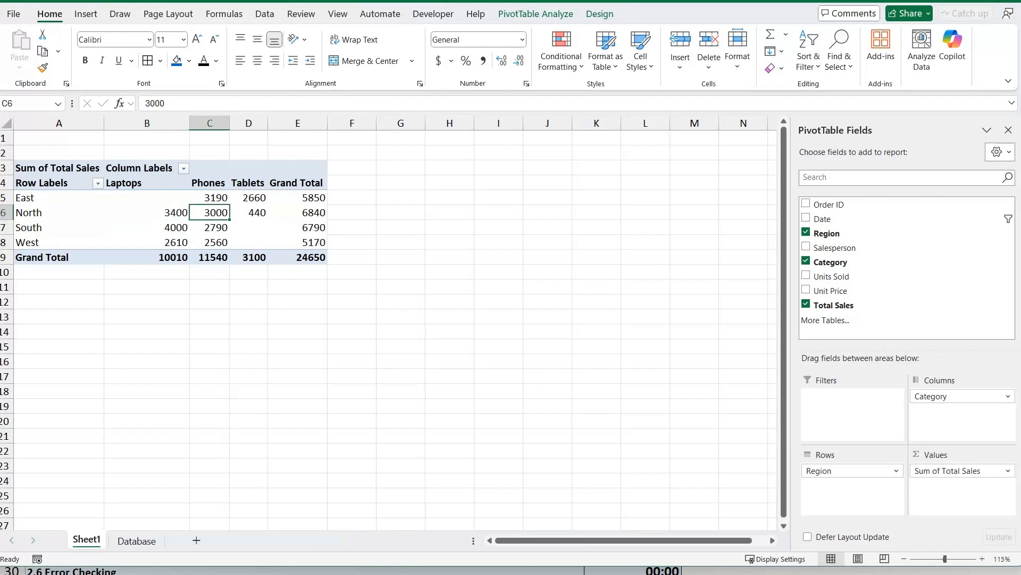
# - Insert a slicer for the Category field and place it beside the PivotTable, over columns G to I
pyautogui.click(166, 213)
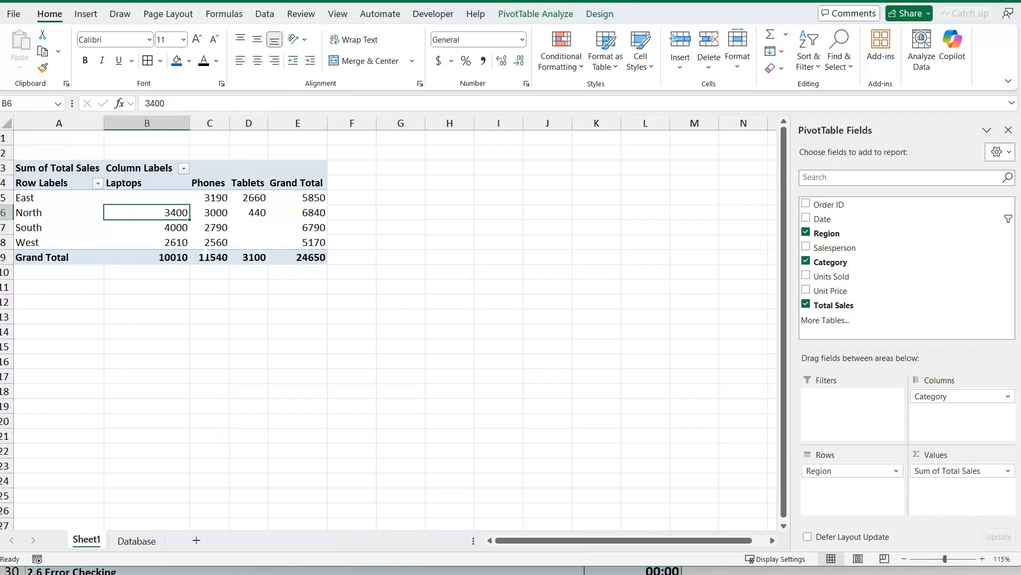
pyautogui.click(95, 18)
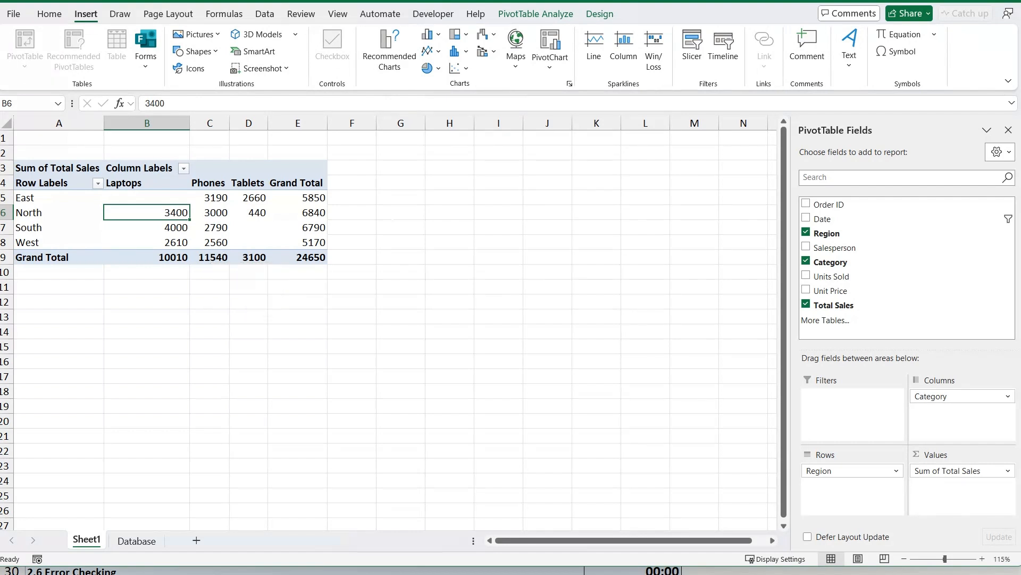
pyautogui.click(696, 49)
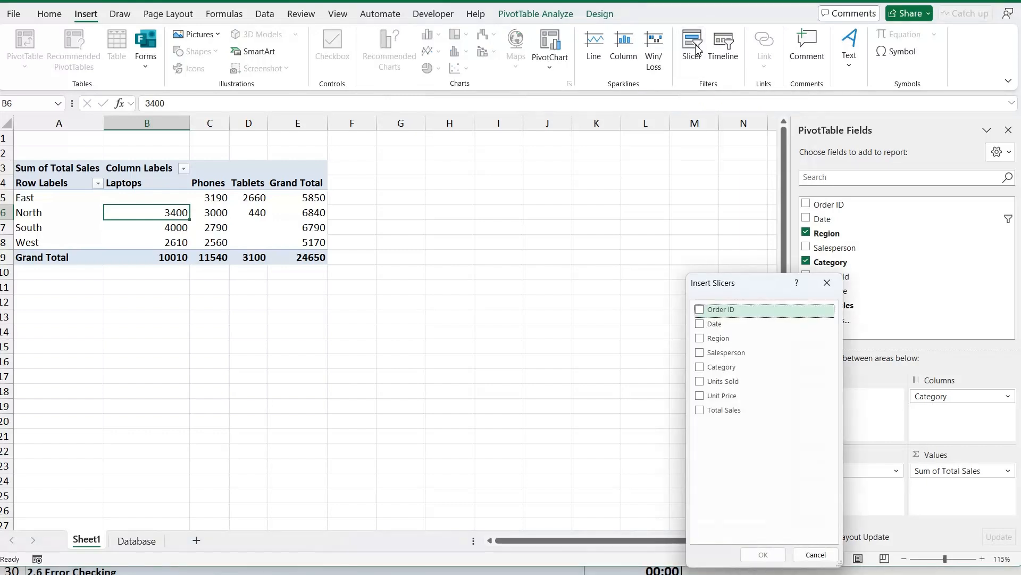
pyautogui.moveTo(739, 282); pyautogui.dragTo(468, 177)
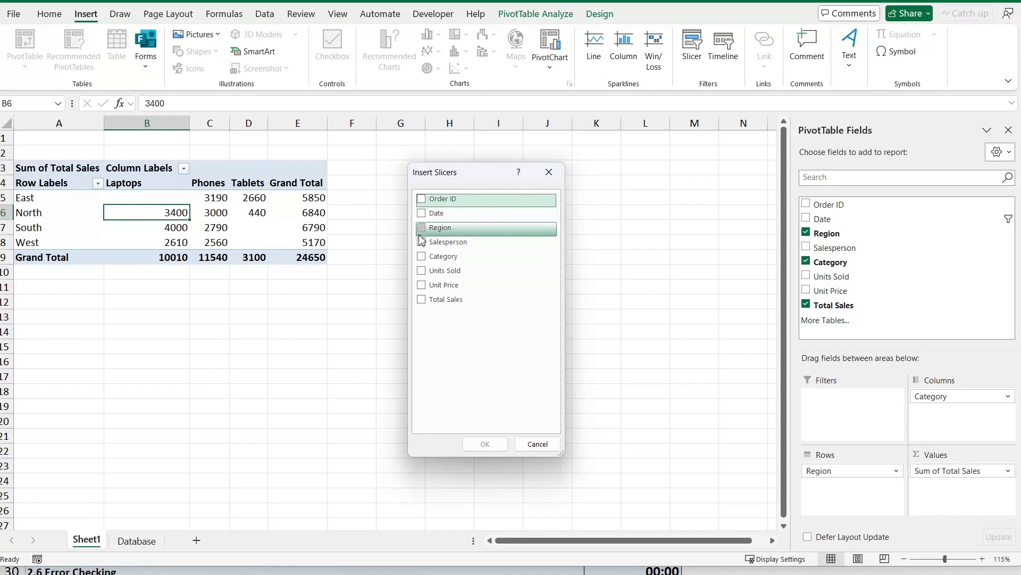
pyautogui.click(422, 257)
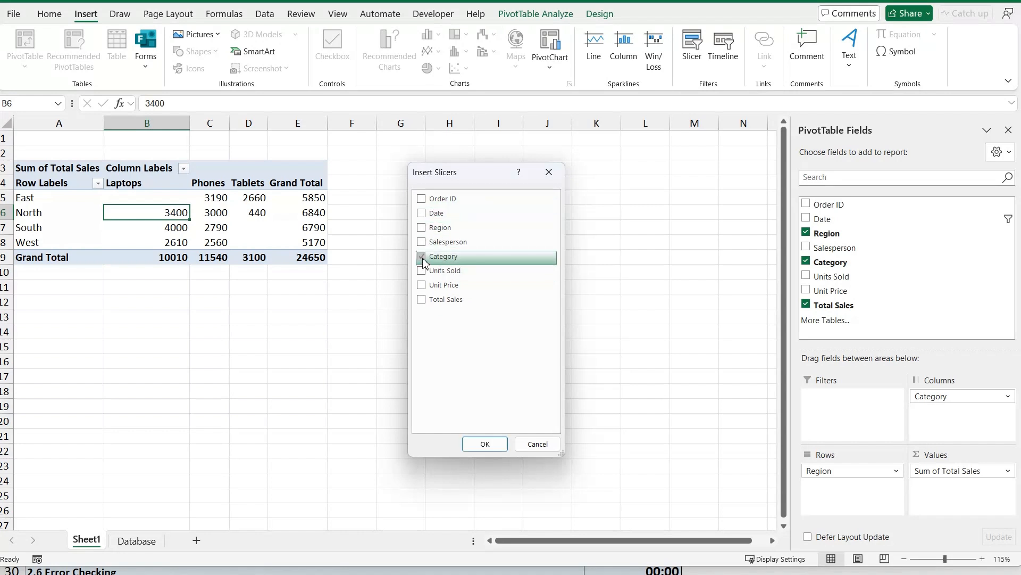
pyautogui.click(485, 444)
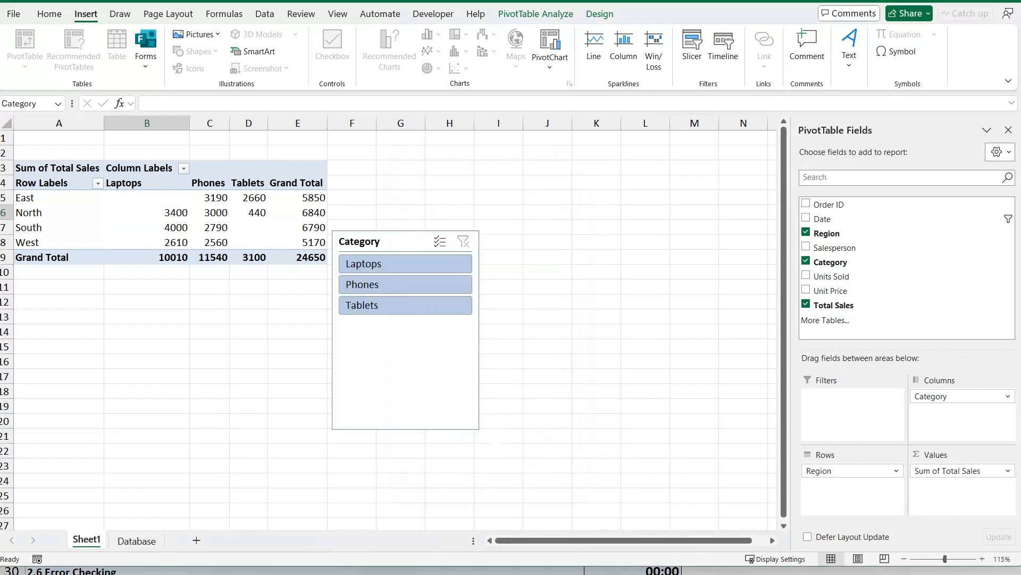
pyautogui.moveTo(405, 241); pyautogui.dragTo(448, 158)
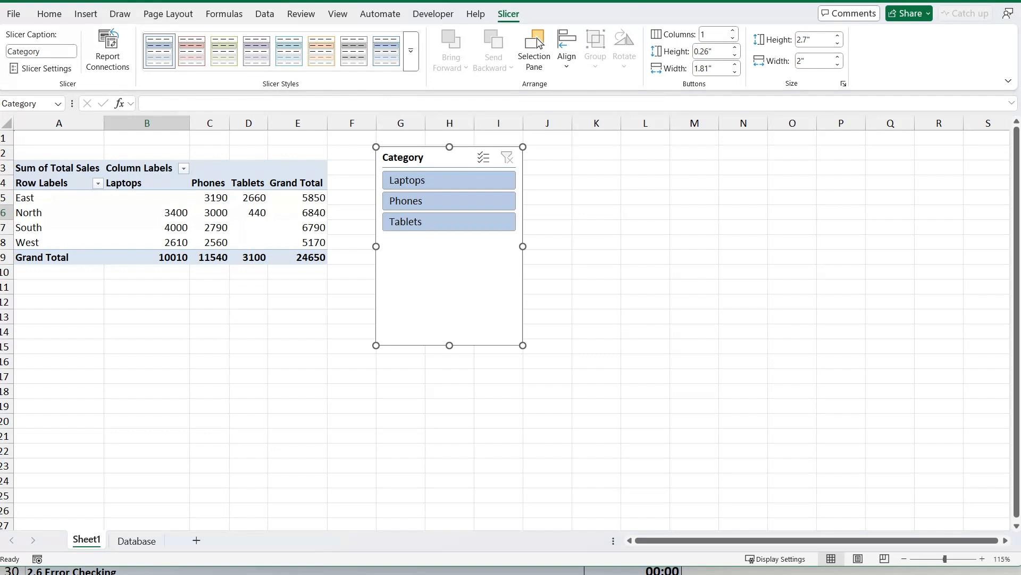
# - Remove the Category field from the PivotTable's Columns area
pyautogui.click(248, 198)
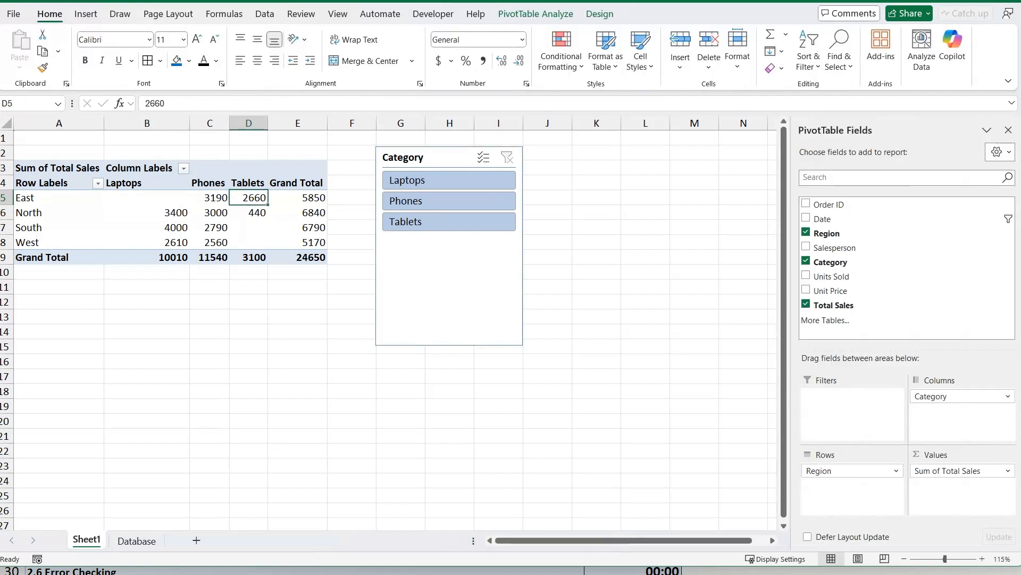
pyautogui.moveTo(942, 398); pyautogui.dragTo(891, 284)
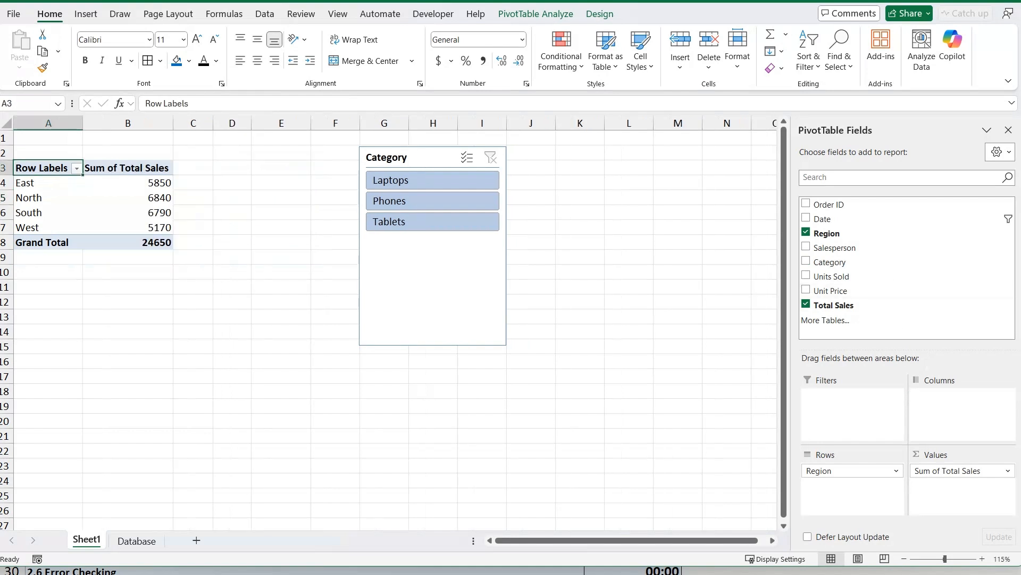
# - Filter the PivotTable to Phones with the Category slicer and clear the filter
pyautogui.click(415, 160)
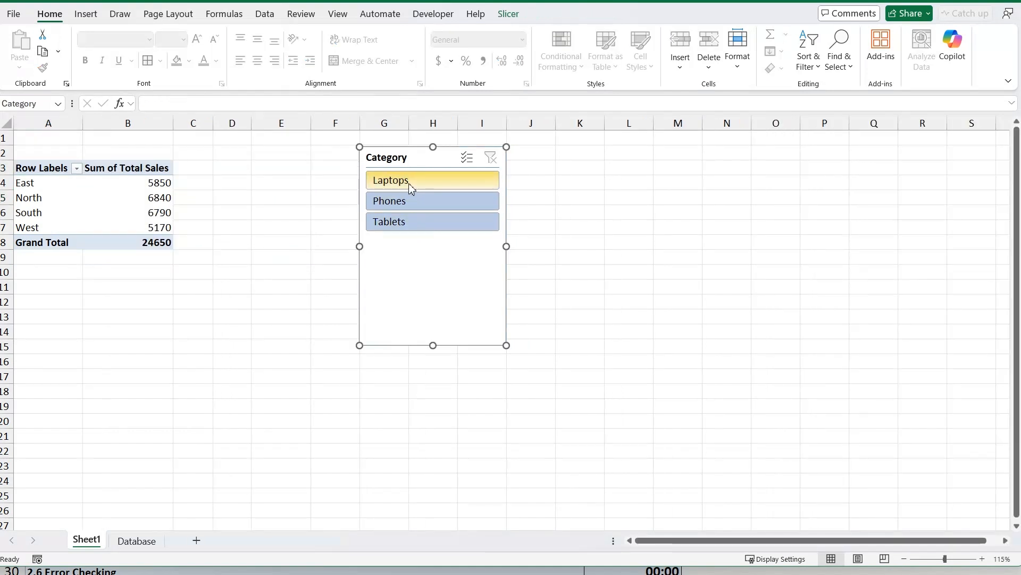
pyautogui.click(408, 203)
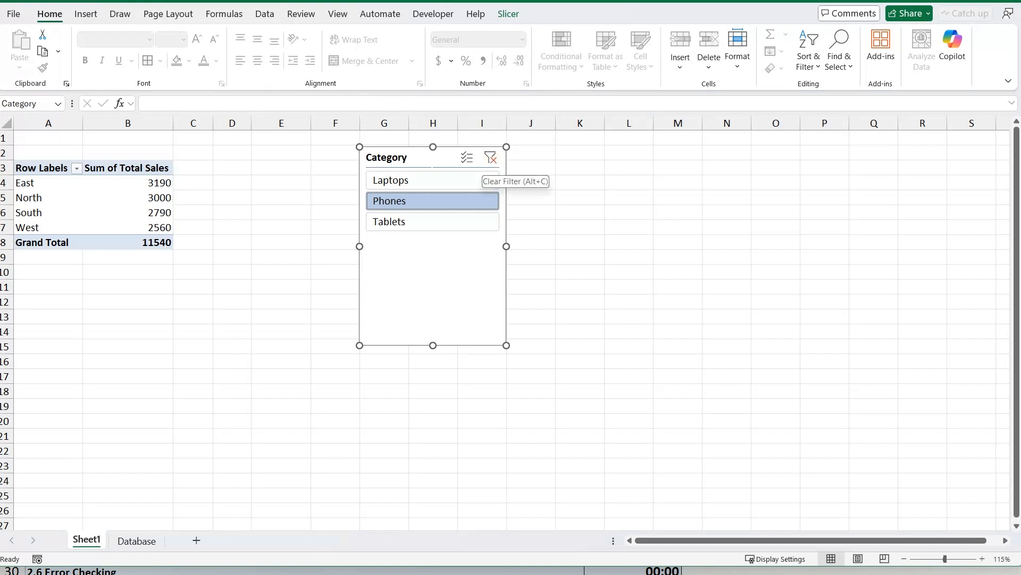
pyautogui.click(490, 158)
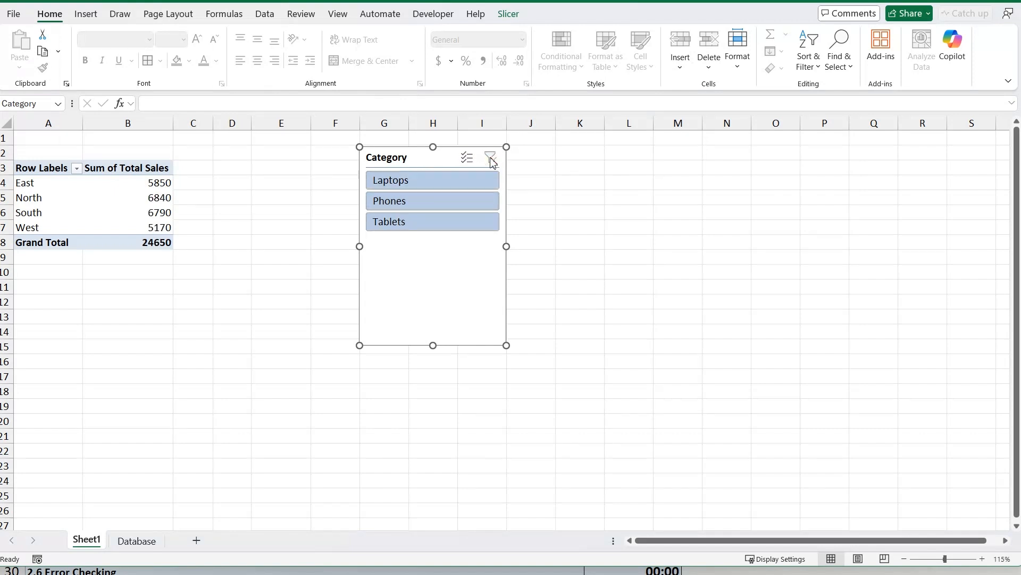
# - Filter the PivotTable to Phones and Tablets together with the Category slicer
pyautogui.click(468, 158)
pyautogui.click(452, 202)
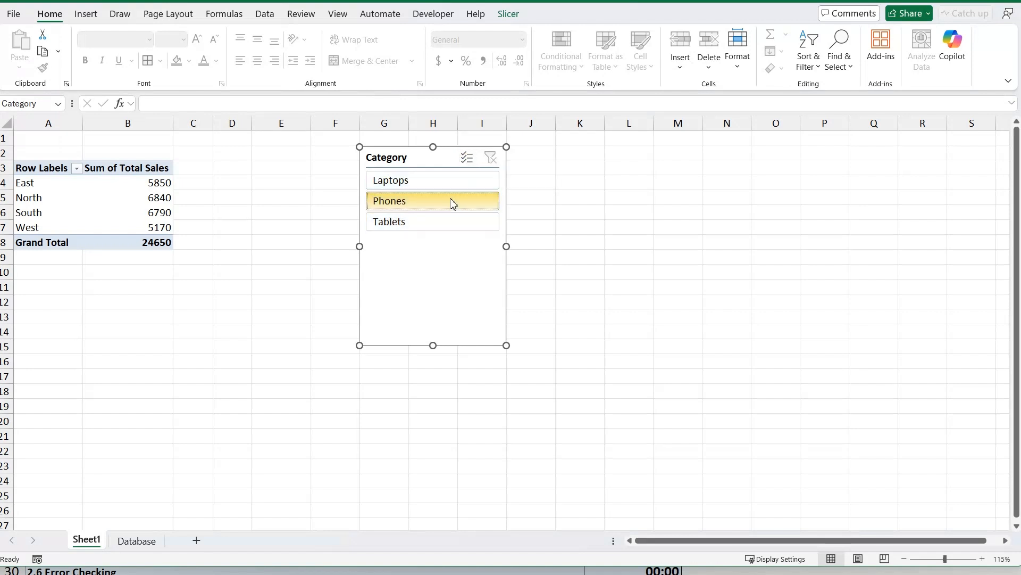
pyautogui.keyDown('ctrl'); pyautogui.click(426, 221); pyautogui.keyUp('ctrl')
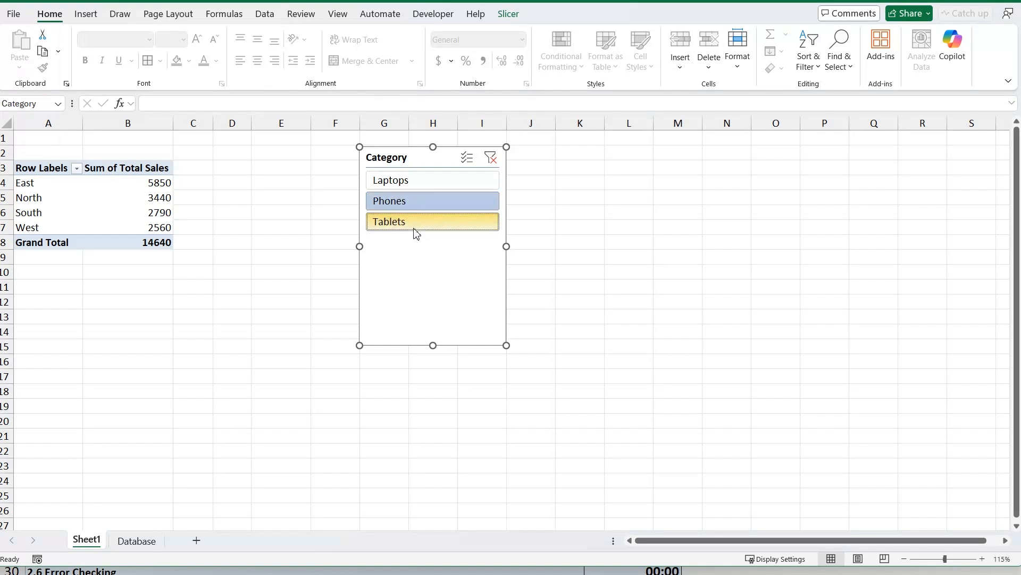
# - Filter the PivotTable to Laptops, add Phones to the slicer selection, and clear the filter
pyautogui.click(413, 184)
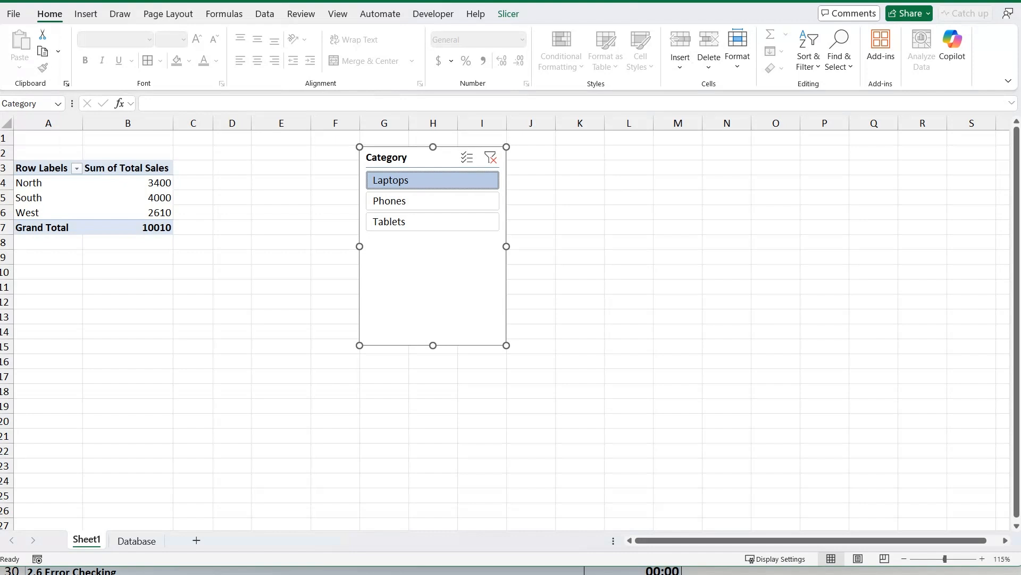
pyautogui.keyDown('ctrl'); pyautogui.click(410, 204); pyautogui.keyUp('ctrl')
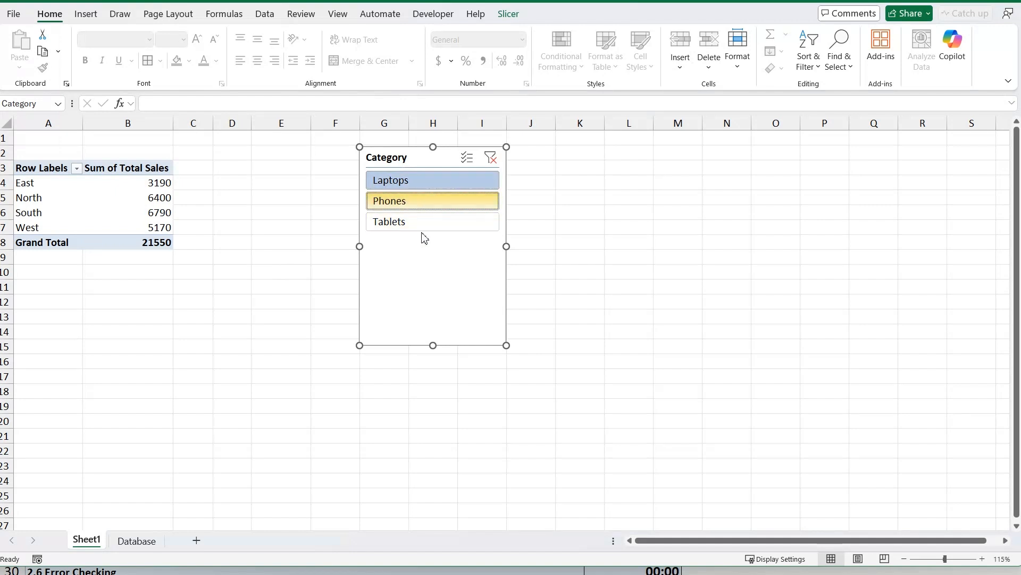
pyautogui.click(490, 158)
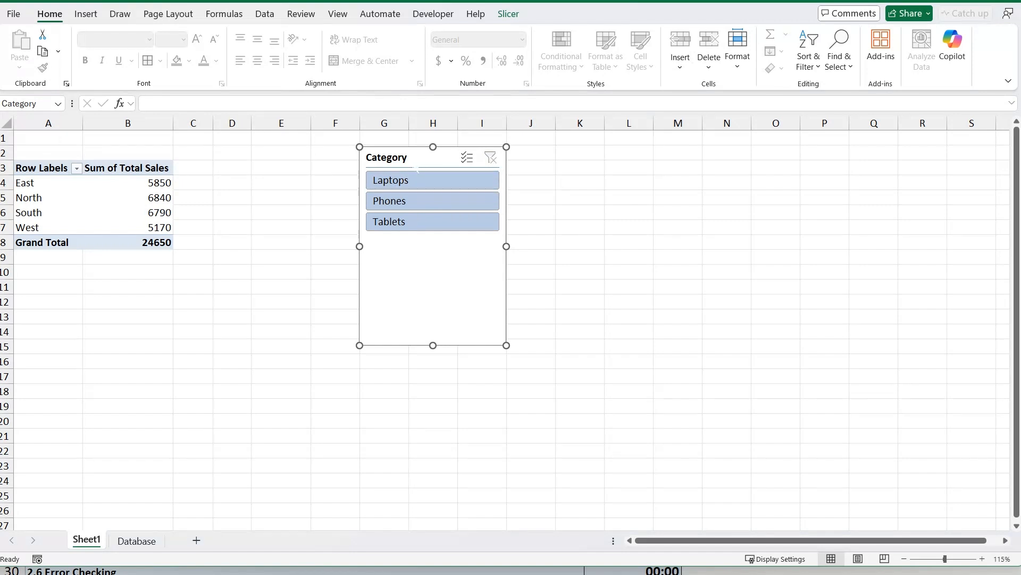
# - Set the Category slicer's width to 1.7" in its size properties
pyautogui.rightClick(414, 160)
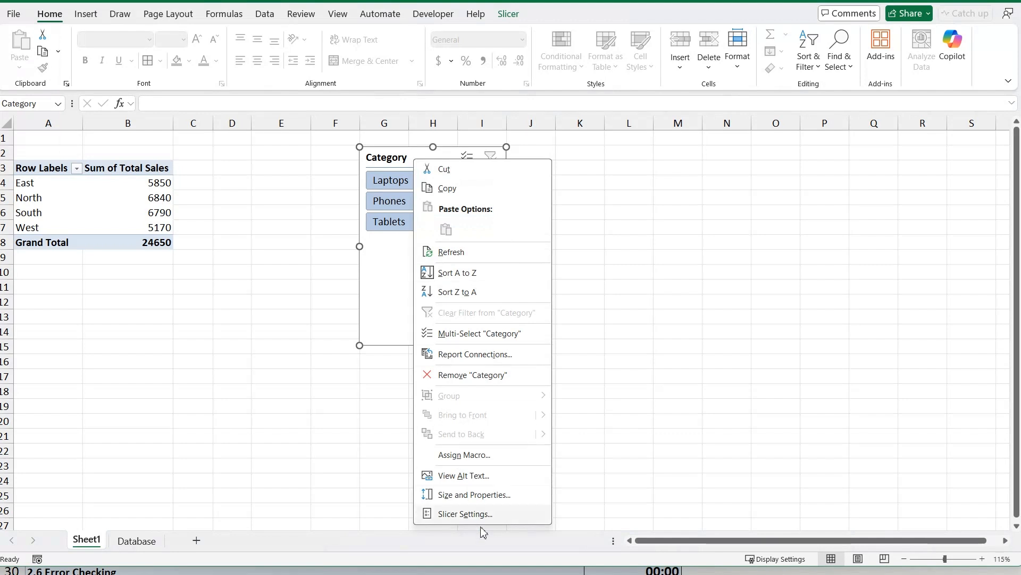
pyautogui.click(466, 514)
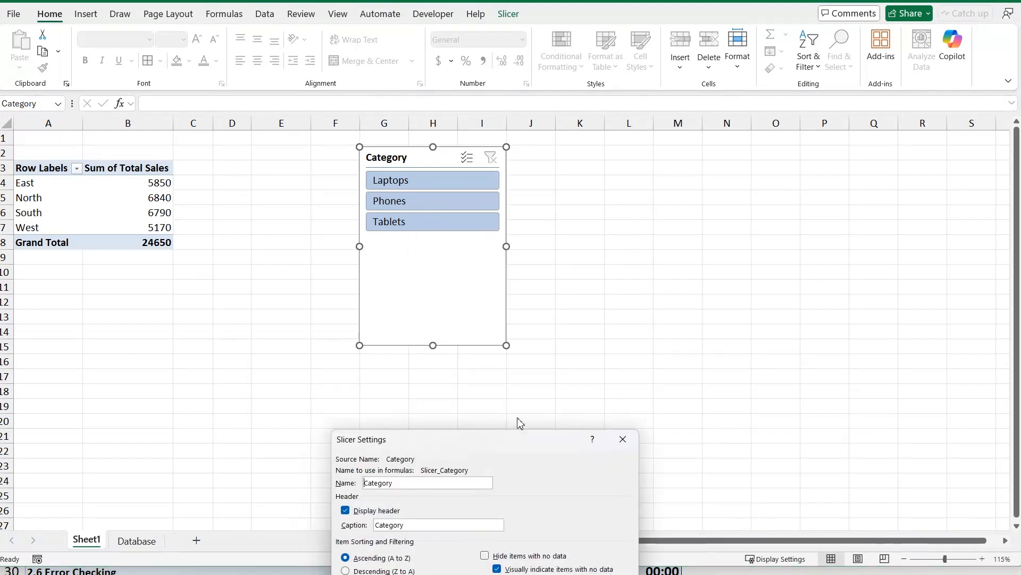
pyautogui.rightClick(412, 160)
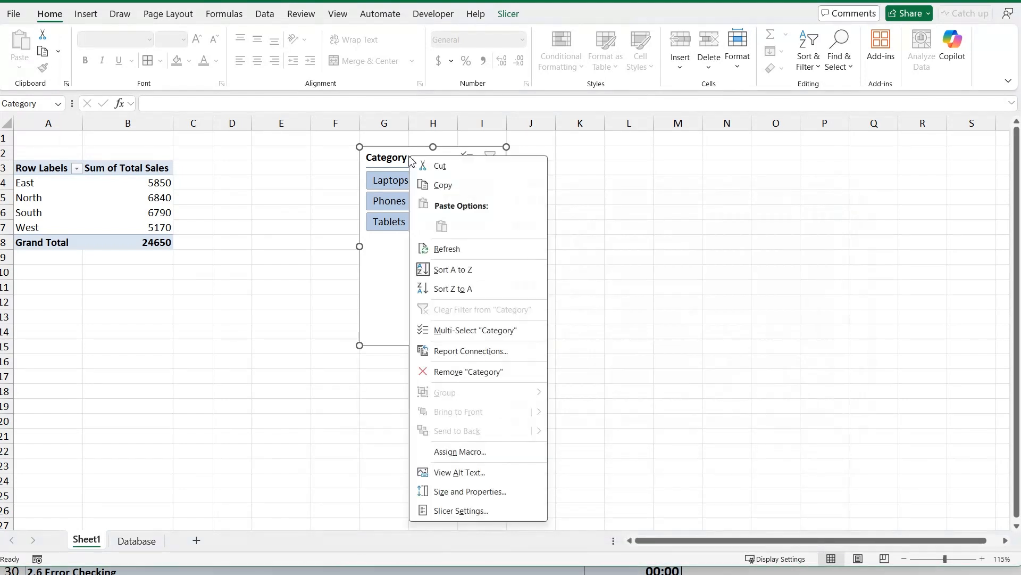
pyautogui.click(478, 491)
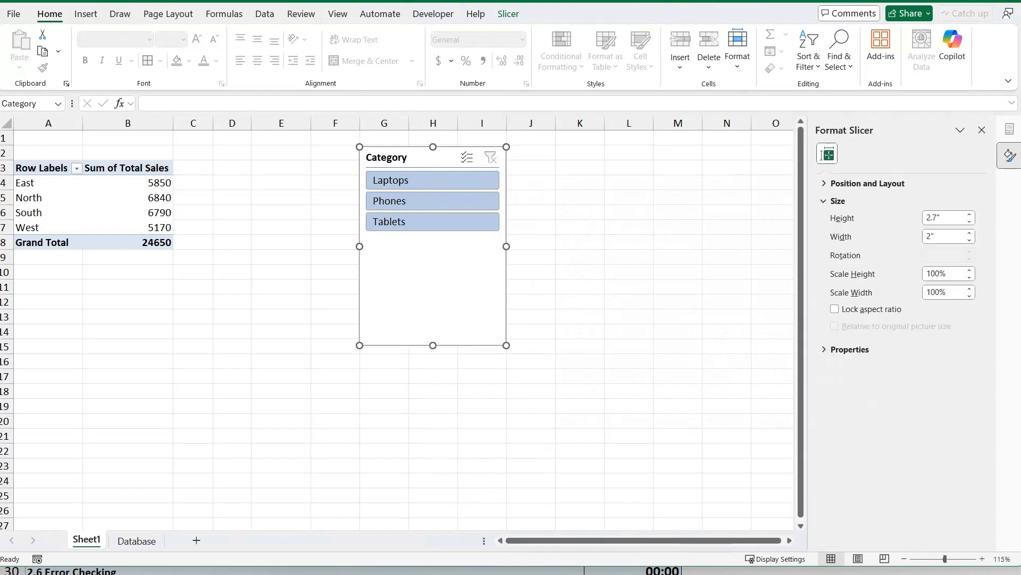
pyautogui.click(969, 241)
pyautogui.click(970, 240)
pyautogui.click(970, 241)
pyautogui.click(970, 241)
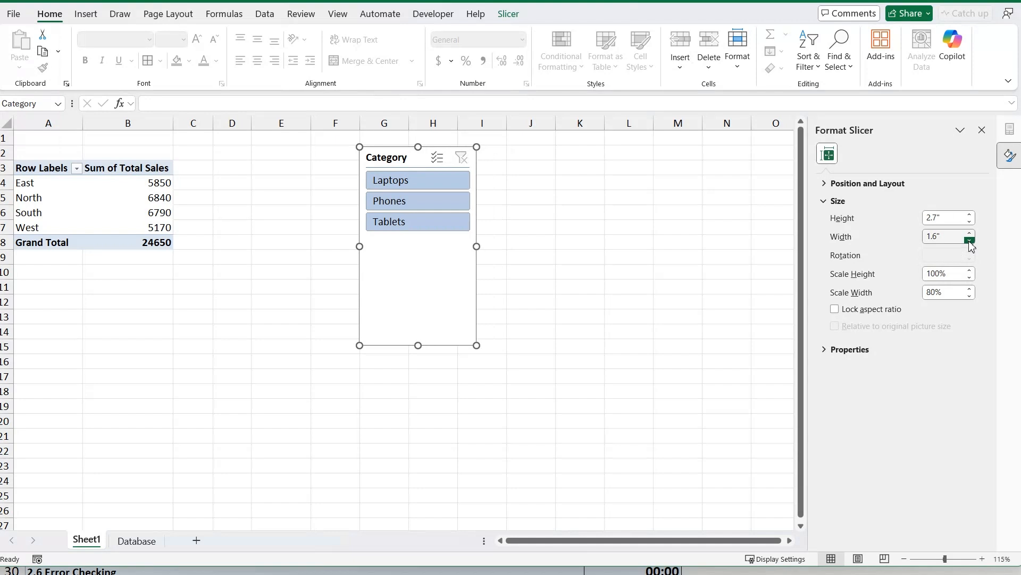
pyautogui.click(969, 241)
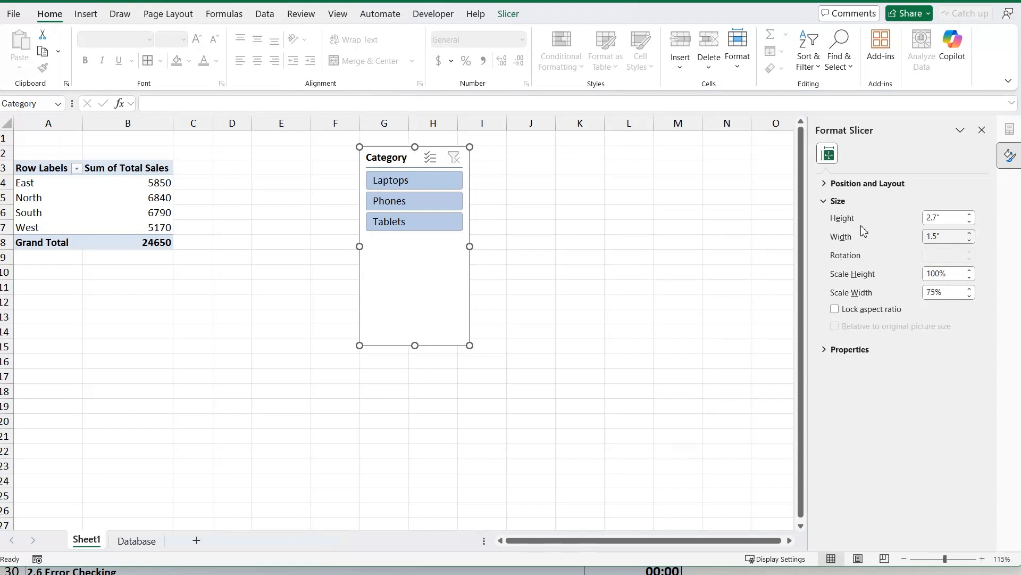
pyautogui.click(971, 234)
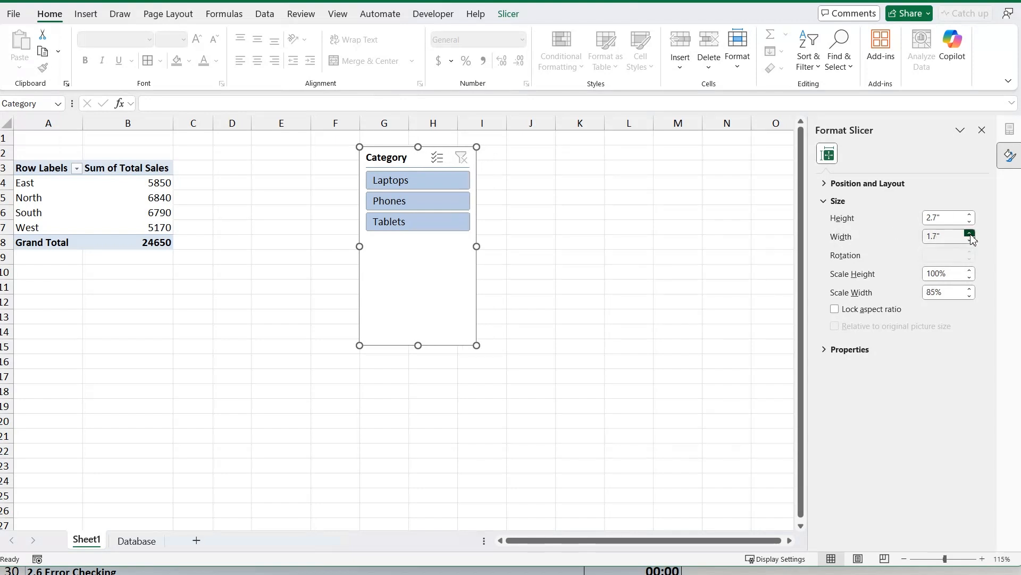
pyautogui.click(970, 234)
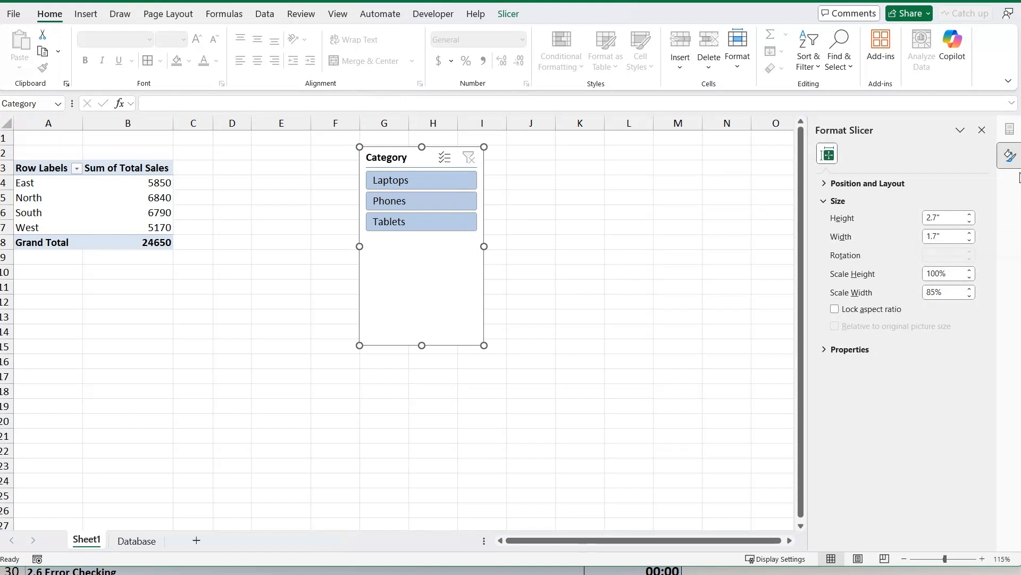
# - Try the Category slicer closer to the PivotTable and move it back over columns G to I, starting in row 1
pyautogui.moveTo(389, 176); pyautogui.dragTo(310, 173)
pyautogui.click(128, 197)
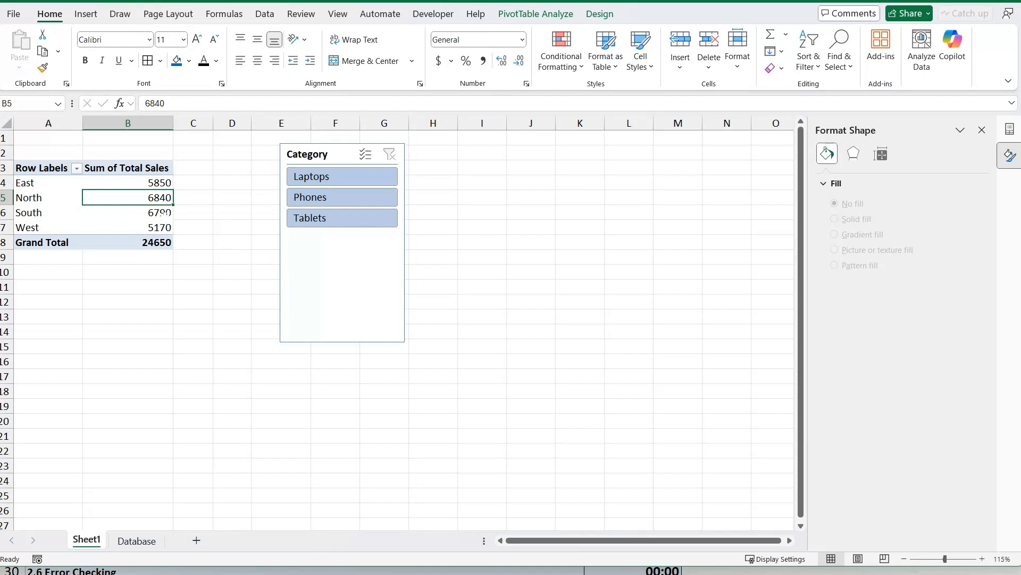
pyautogui.click(323, 154)
pyautogui.moveTo(323, 154); pyautogui.dragTo(401, 149)
pyautogui.click(128, 316)
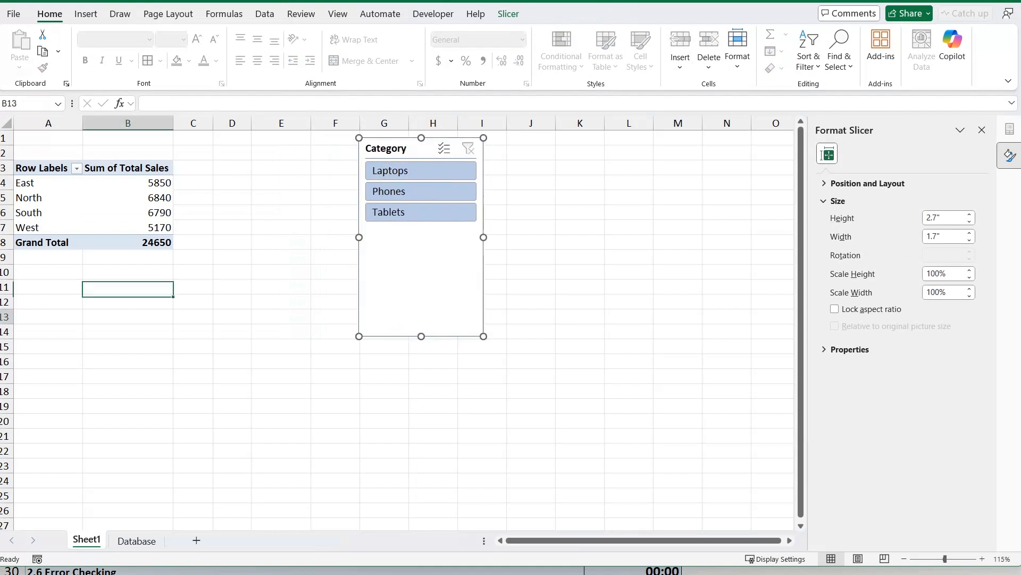
# - Select a cell in the PivotTable and show the PivotTable Fields list
pyautogui.click(128, 197)
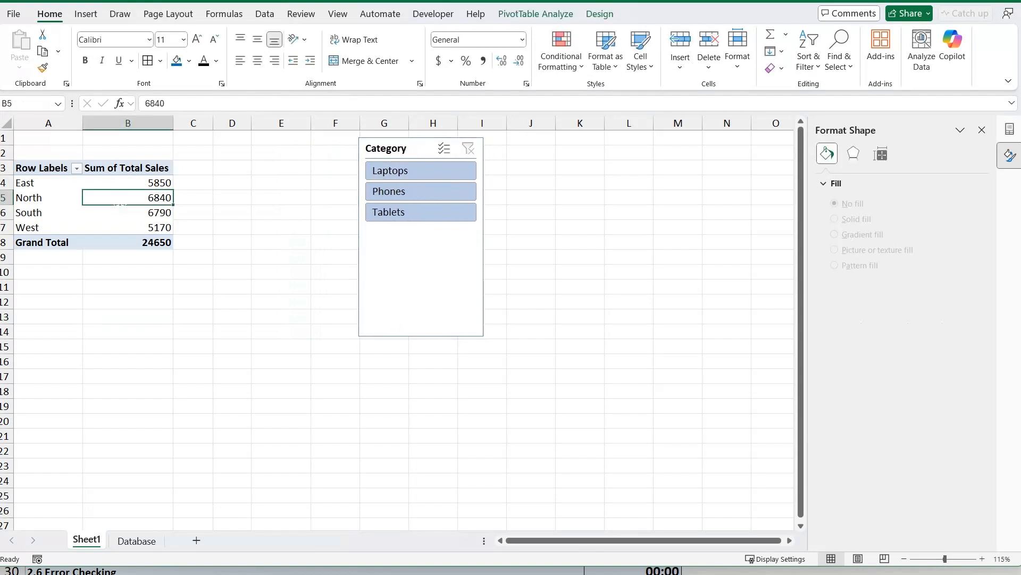
pyautogui.click(1009, 129)
pyautogui.click(536, 14)
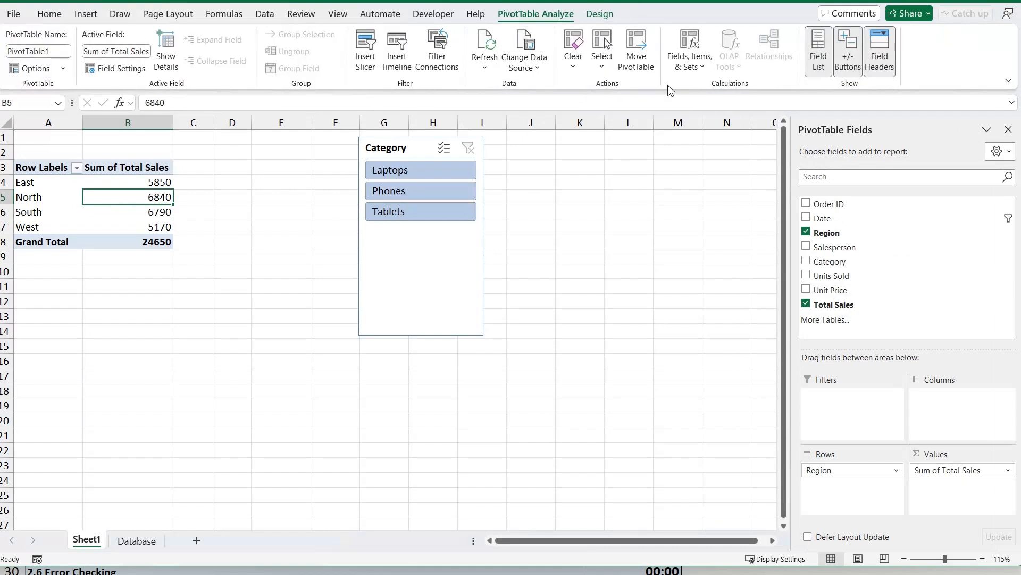
pyautogui.click(819, 52)
pyautogui.click(818, 51)
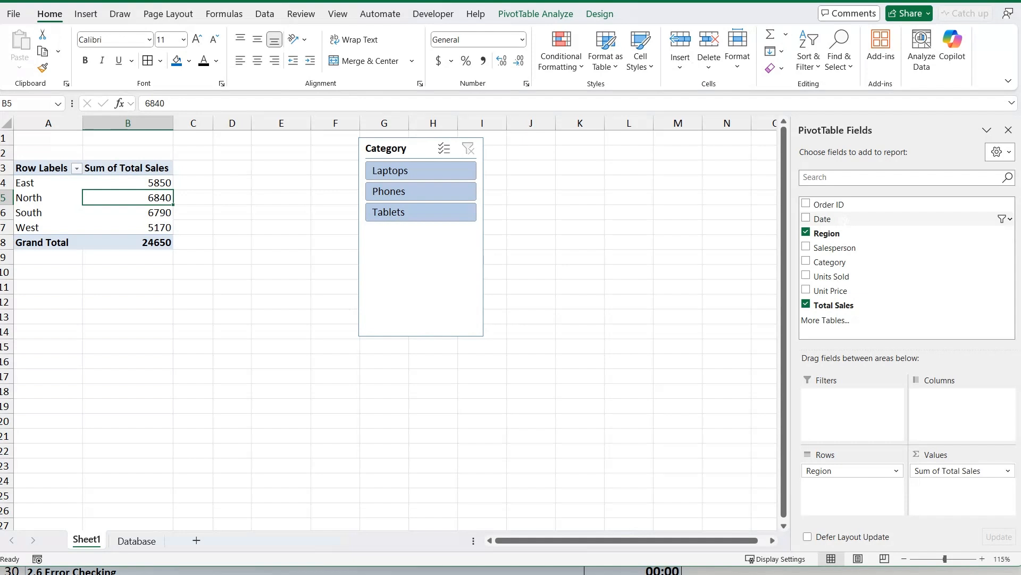
# - Add the Date field to the PivotTable rows and place it above Region
pyautogui.moveTo(823, 219); pyautogui.dragTo(849, 485)
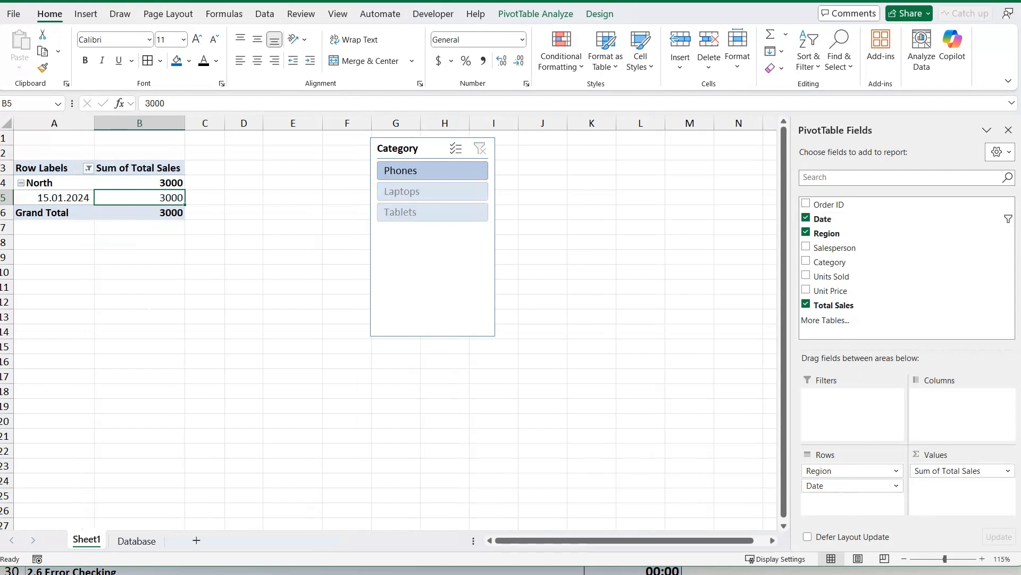
pyautogui.click(64, 198)
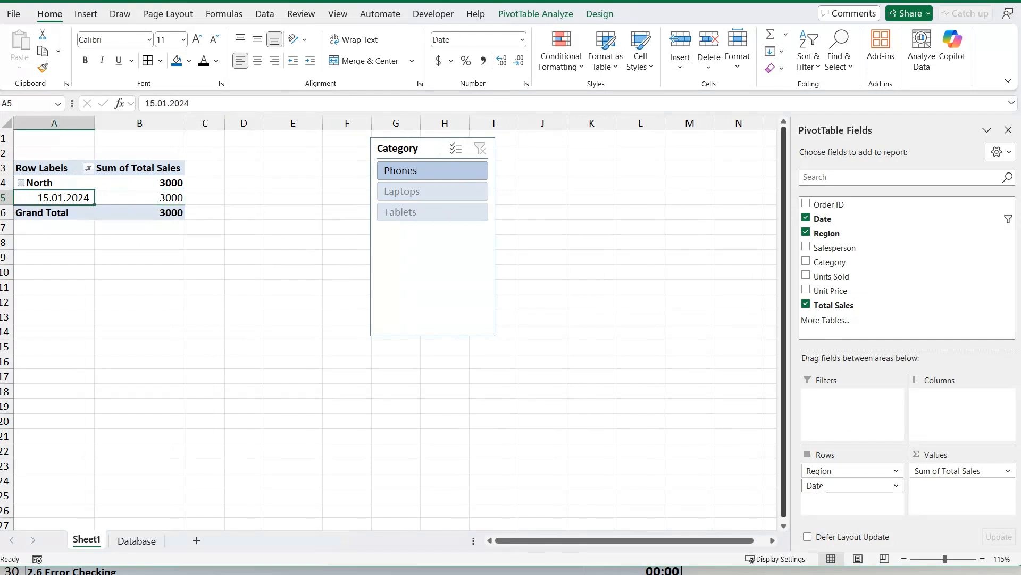
pyautogui.moveTo(826, 485); pyautogui.dragTo(828, 468)
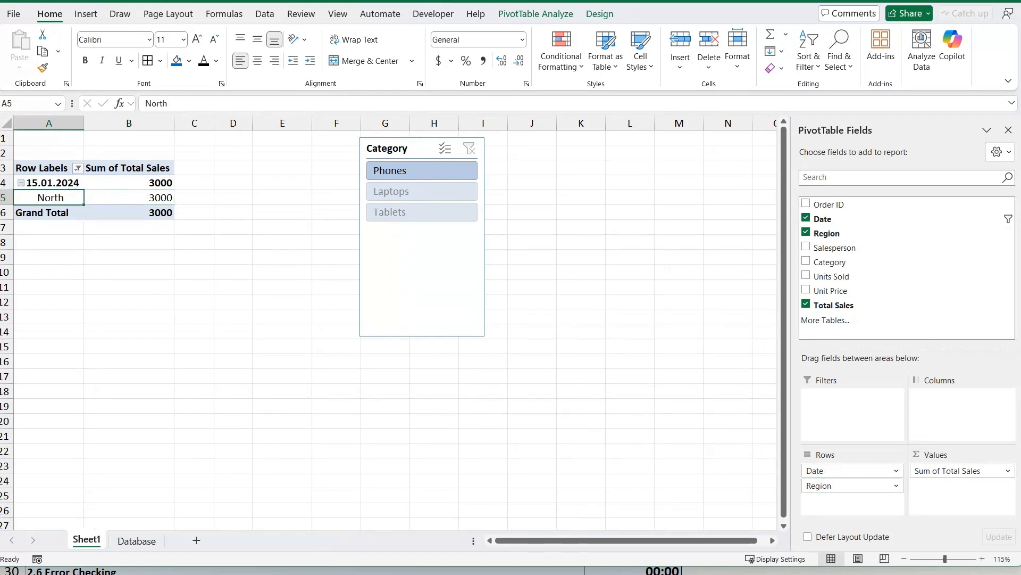
# - Include all dates in the PivotTable's Date filter
pyautogui.click(53, 182)
pyautogui.click(78, 168)
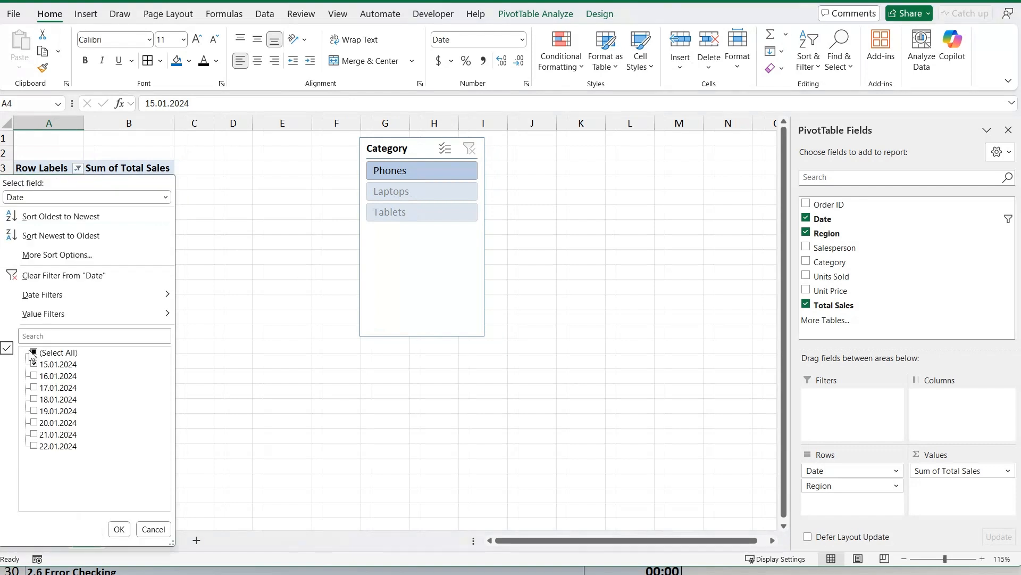
pyautogui.click(118, 529)
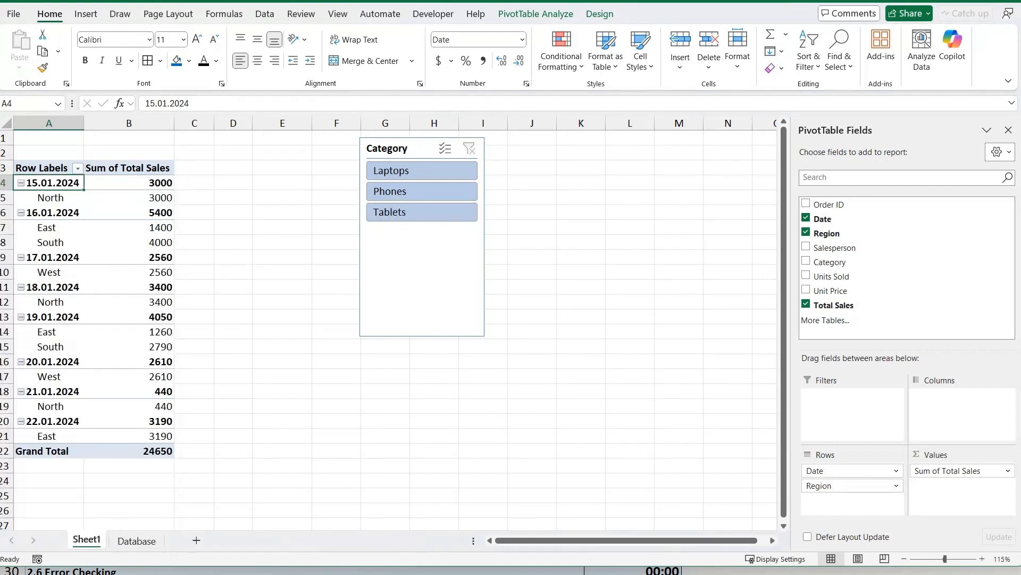
# - Group the PivotTable's dates by Months only, keeping the automatic start and end dates
pyautogui.click(64, 198)
pyautogui.click(65, 184)
pyautogui.rightClick(63, 183)
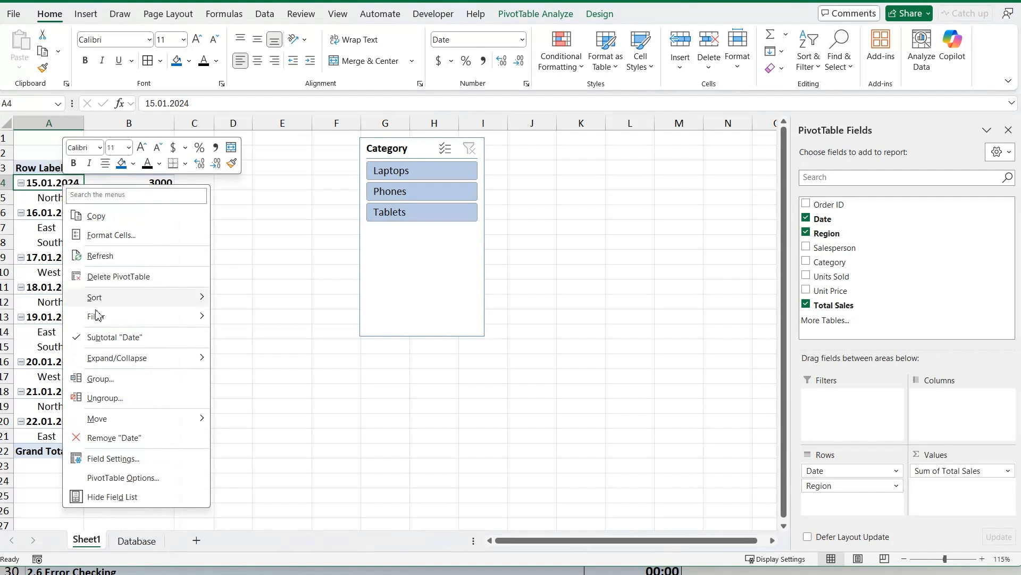
pyautogui.click(109, 379)
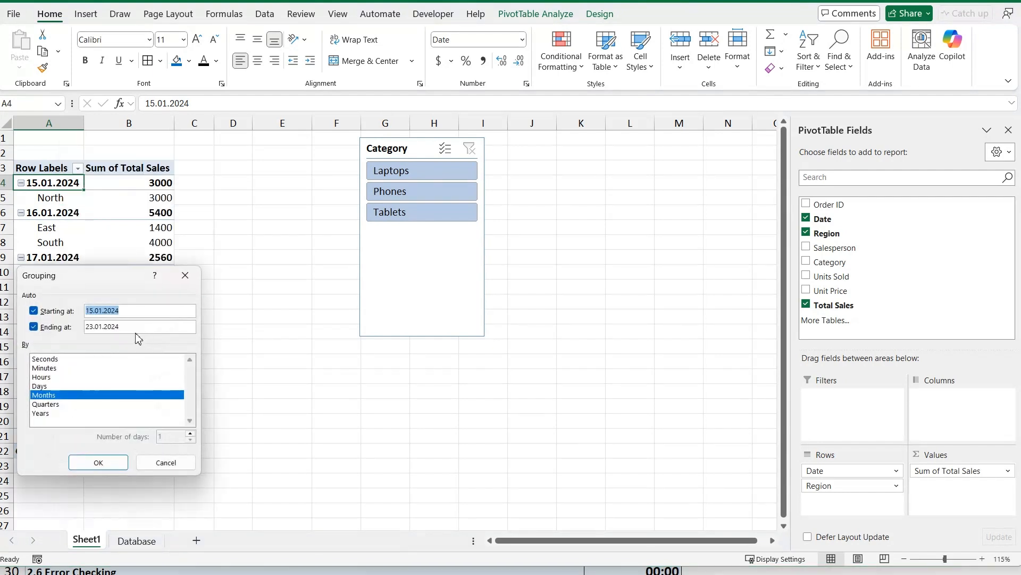
pyautogui.moveTo(100, 275); pyautogui.dragTo(239, 257)
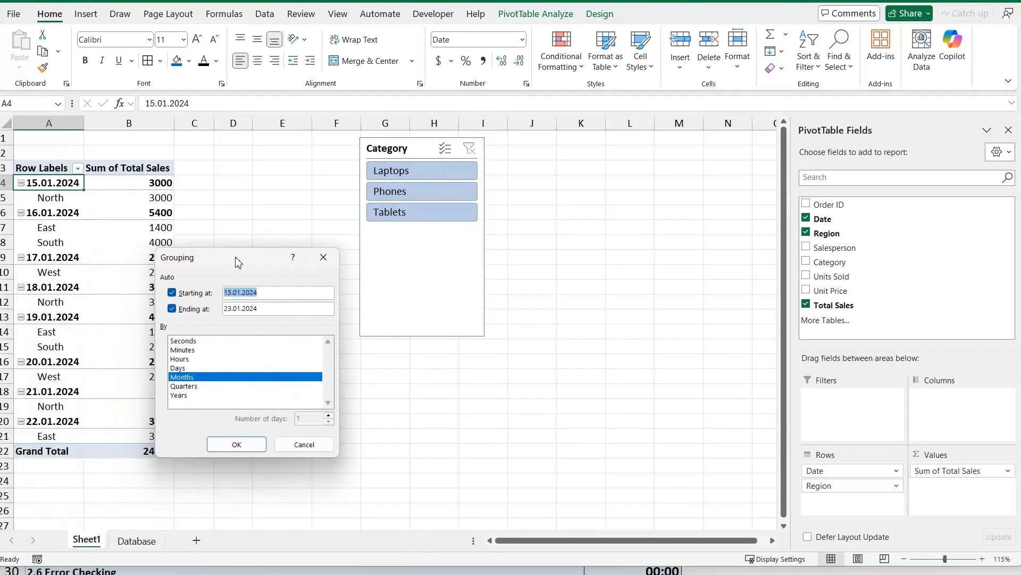
pyautogui.click(201, 386)
pyautogui.click(202, 395)
pyautogui.click(201, 381)
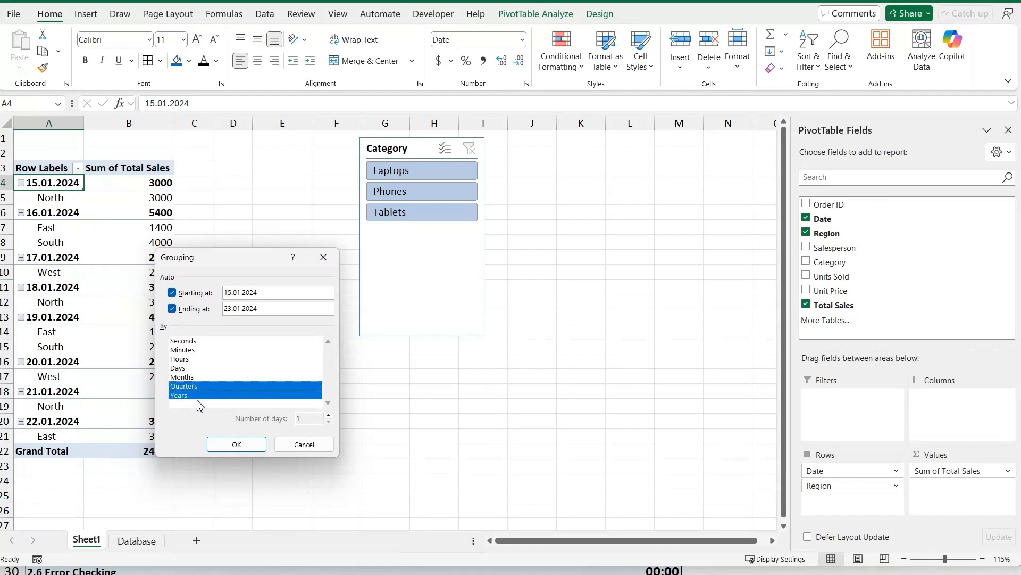
pyautogui.click(199, 395)
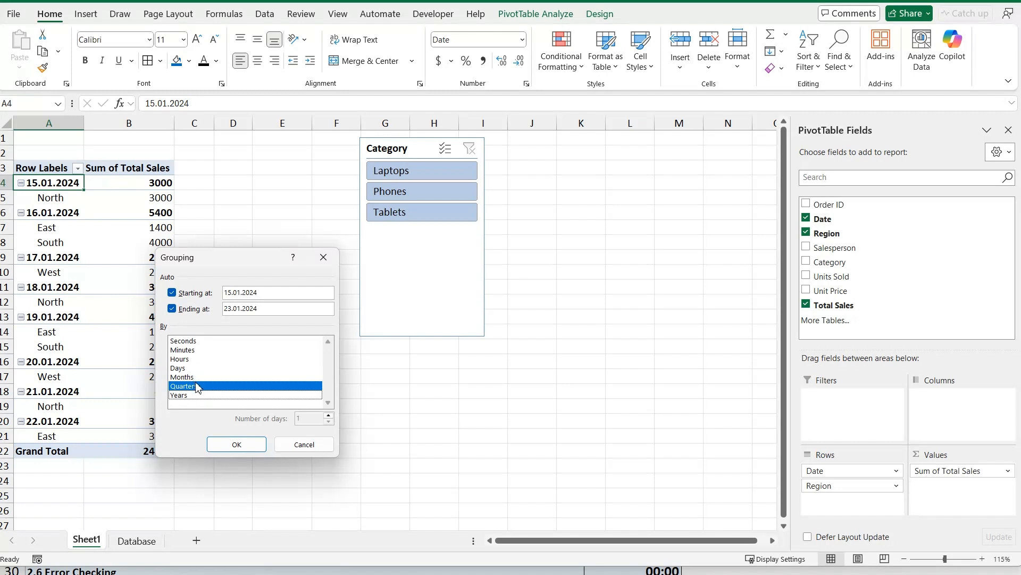
pyautogui.click(195, 386)
pyautogui.click(198, 386)
pyautogui.click(201, 377)
pyautogui.click(210, 387)
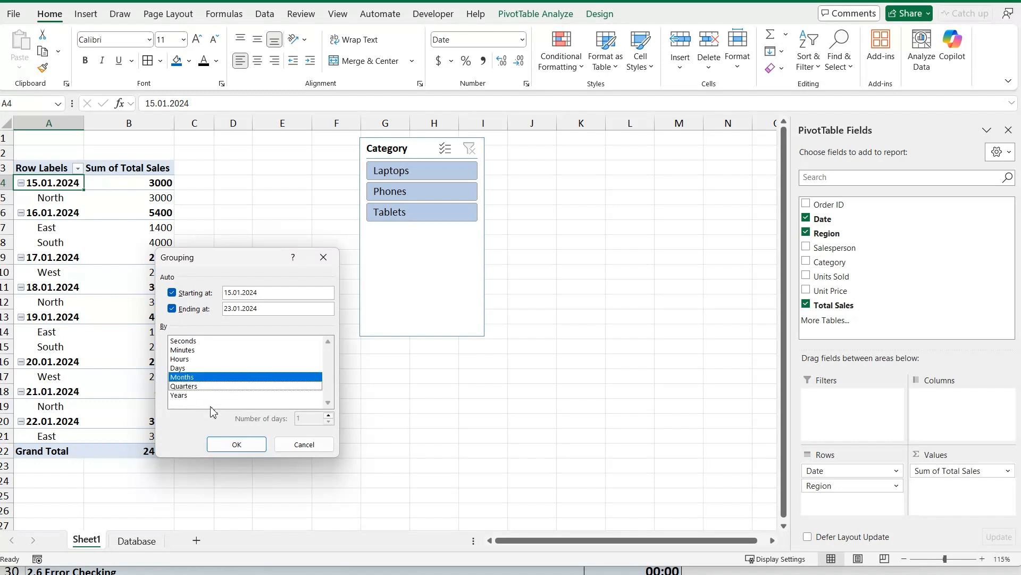
pyautogui.click(244, 445)
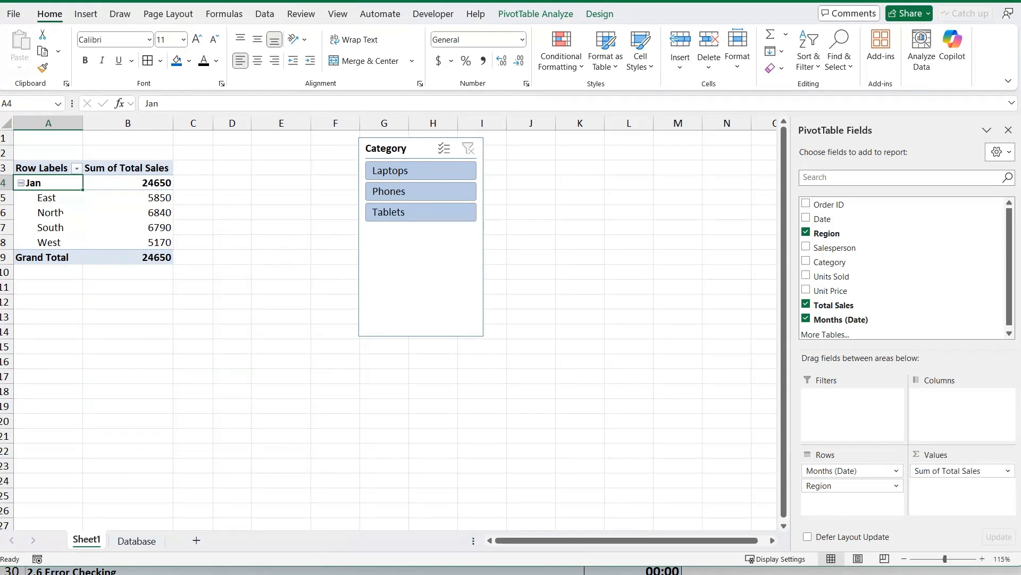
# - Change the date in cell B7 of the Database sheet to 19.02.2024
pyautogui.click(136, 541)
pyautogui.moveTo(135, 169); pyautogui.dragTo(141, 347)
pyautogui.click(141, 266)
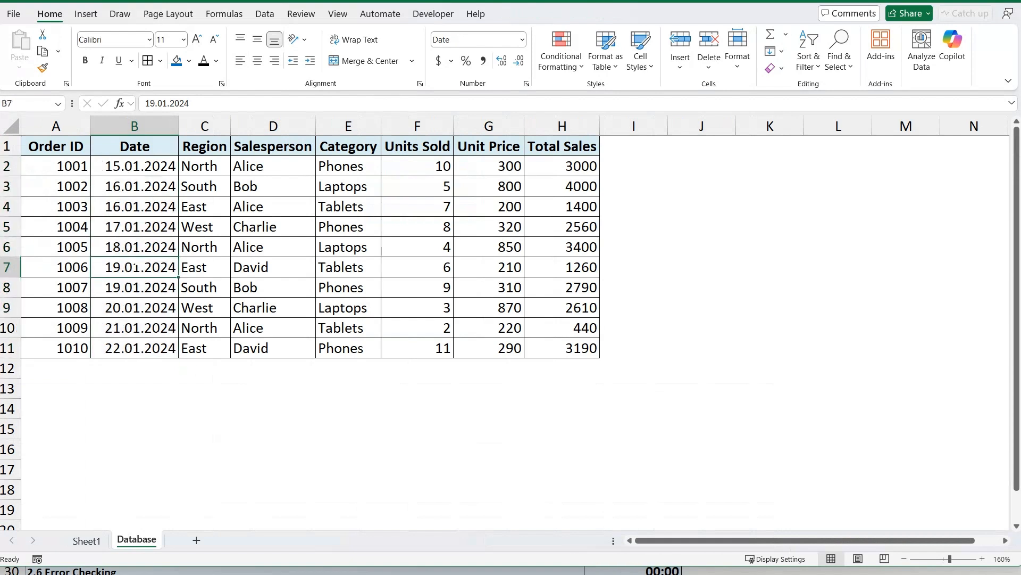
pyautogui.doubleClick(136, 267)
pyautogui.moveTo(132, 267); pyautogui.dragTo(140, 267)
pyautogui.write('2')
pyautogui.click(136, 313)
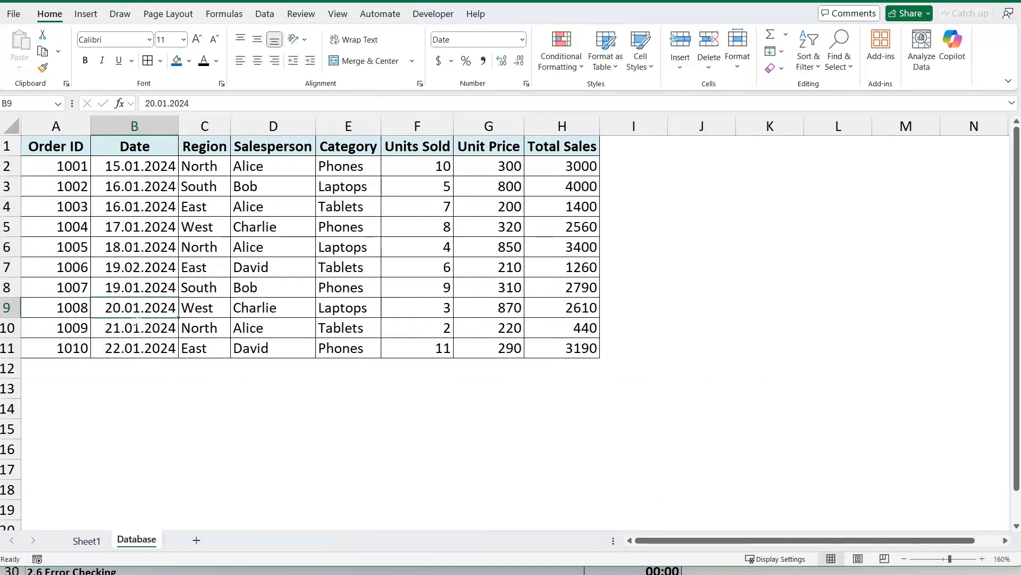
# - Set the date in cell B9 to 20.03.2024 and the one in B11 to 22.04.2024
pyautogui.doubleClick(136, 307)
pyautogui.moveTo(139, 308); pyautogui.dragTo(133, 308)
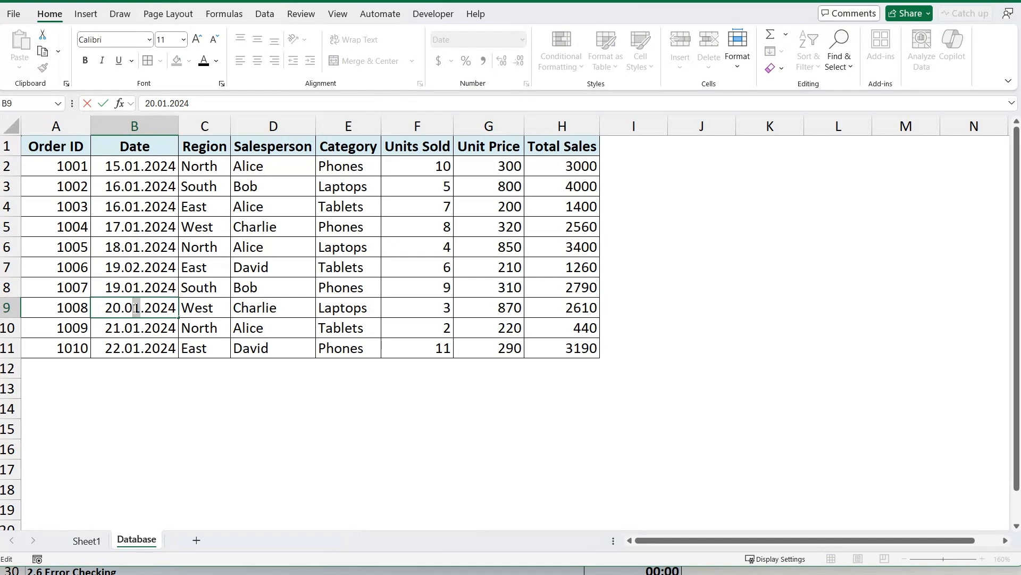
pyautogui.write('3')
pyautogui.click(136, 348)
pyautogui.doubleClick(136, 348)
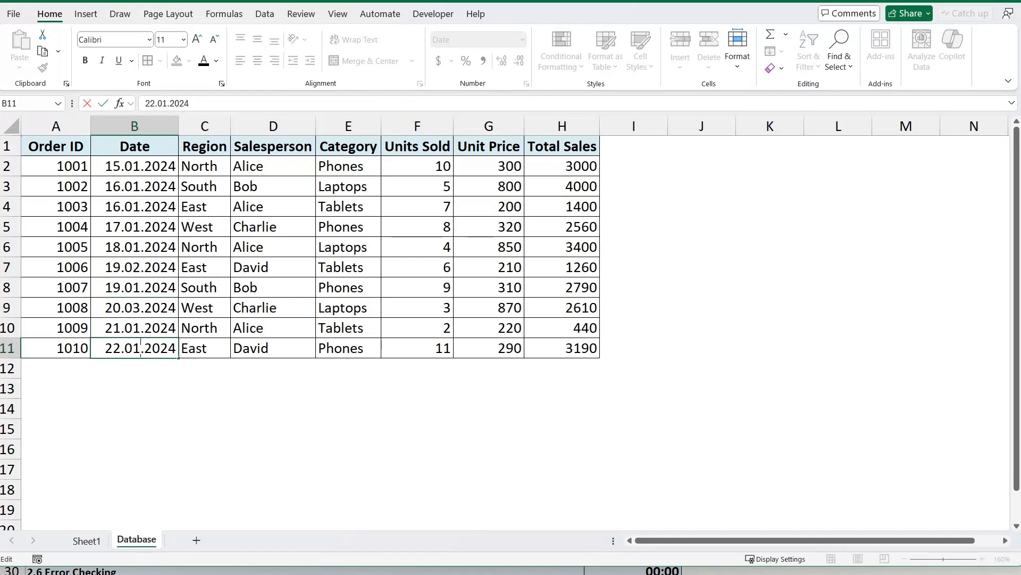
pyautogui.moveTo(140, 348); pyautogui.dragTo(133, 348)
pyautogui.write('4')
pyautogui.click(137, 308)
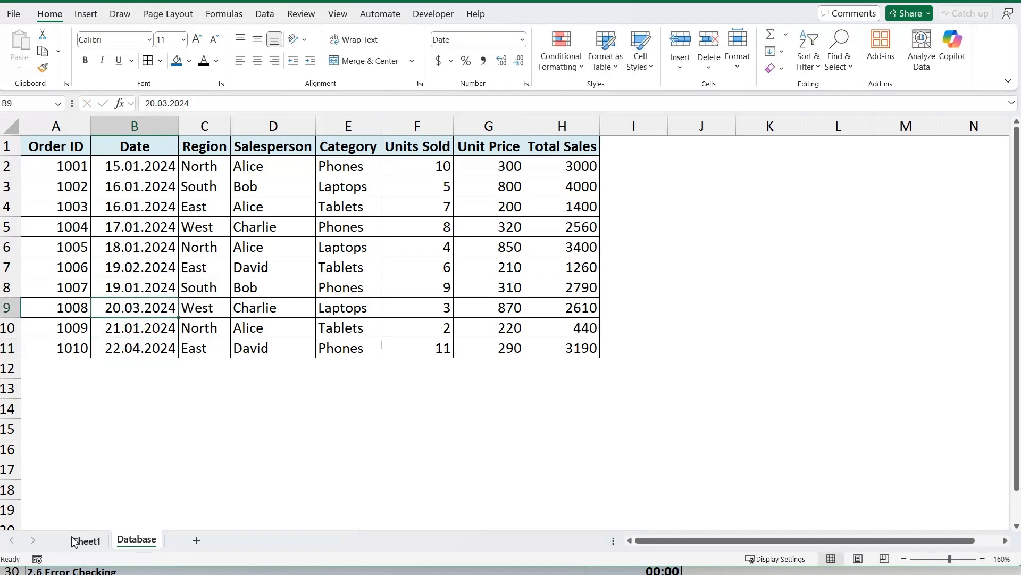
# - Refresh the PivotTable on Sheet1 and check its month groups
pyautogui.click(86, 541)
pyautogui.click(127, 212)
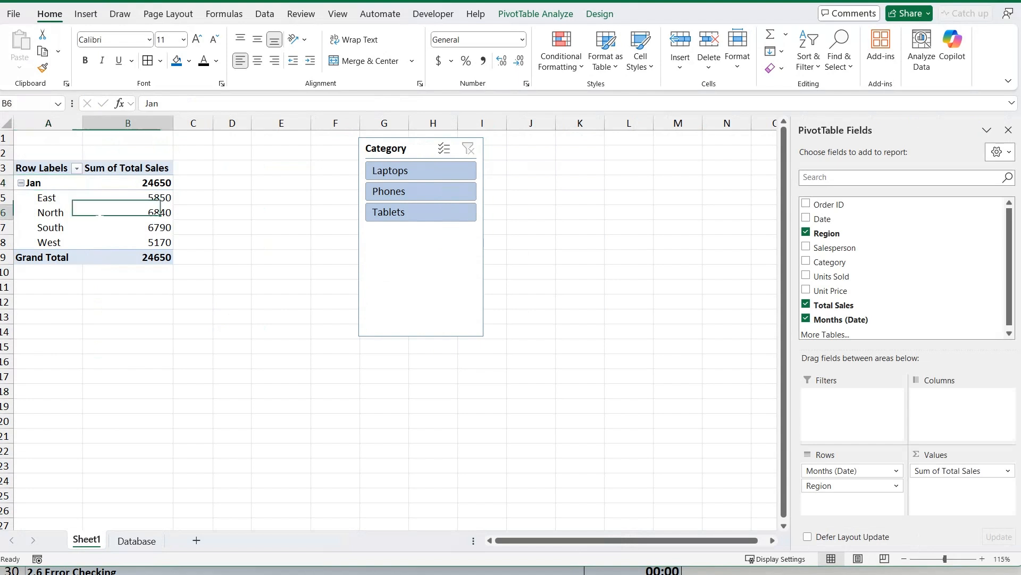
pyautogui.rightClick(88, 212)
pyautogui.click(133, 309)
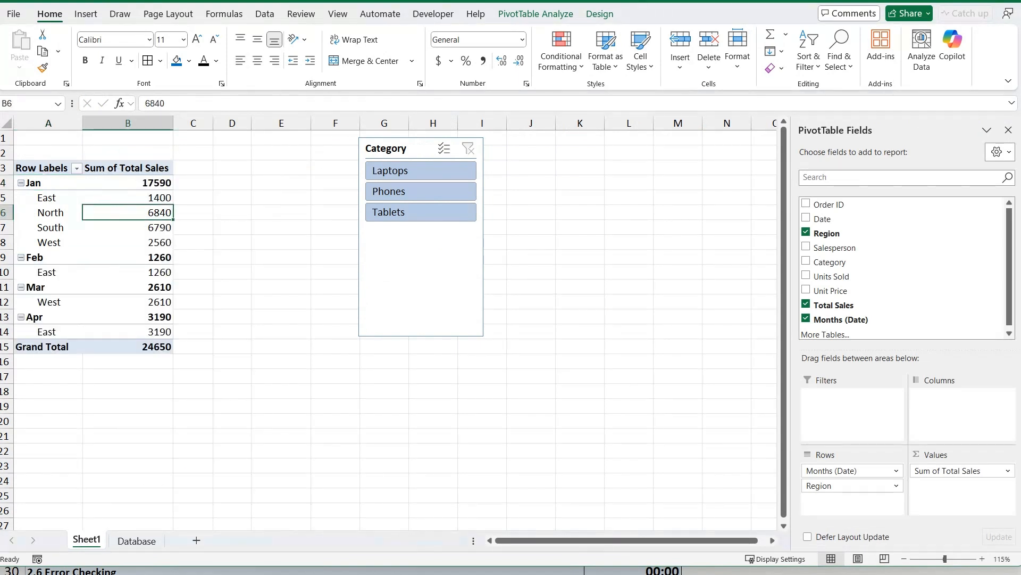
pyautogui.click(33, 182)
pyautogui.click(34, 257)
pyautogui.click(35, 287)
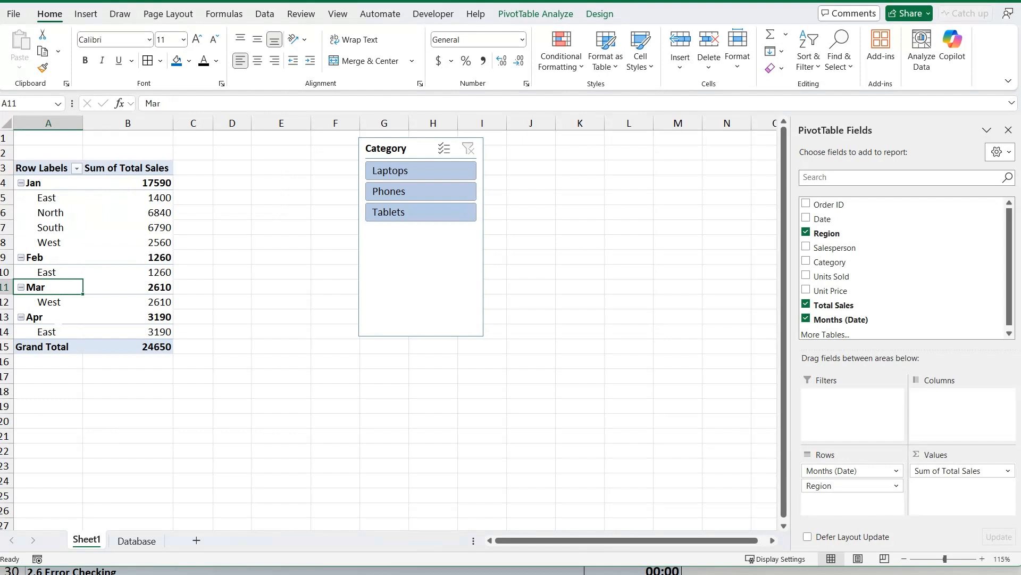
pyautogui.click(35, 316)
# - Regroup the PivotTable's dates by Quarters only and check the quarterly totals
pyautogui.click(57, 183)
pyautogui.rightClick(57, 182)
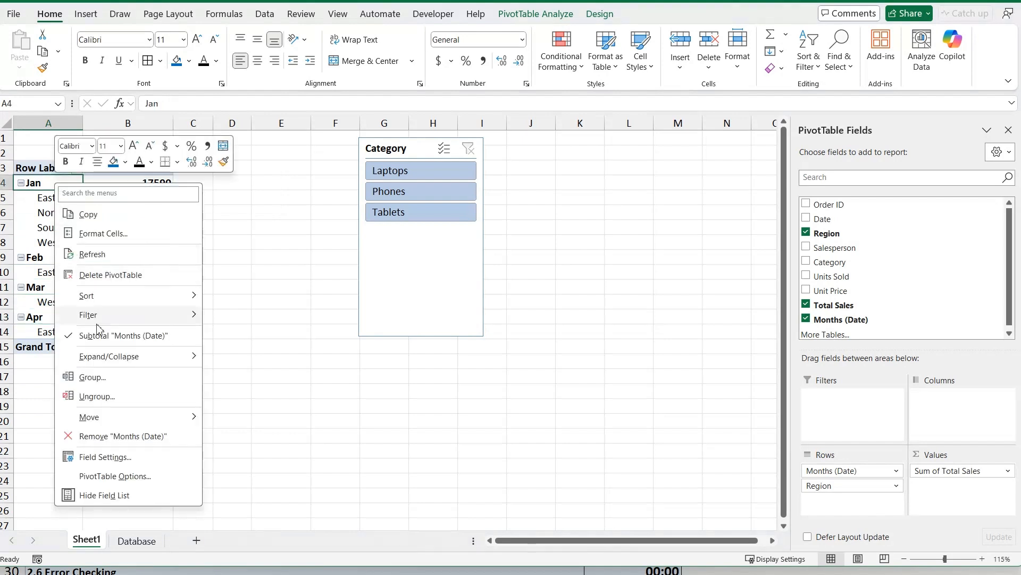
pyautogui.click(93, 378)
pyautogui.click(73, 403)
pyautogui.click(67, 386)
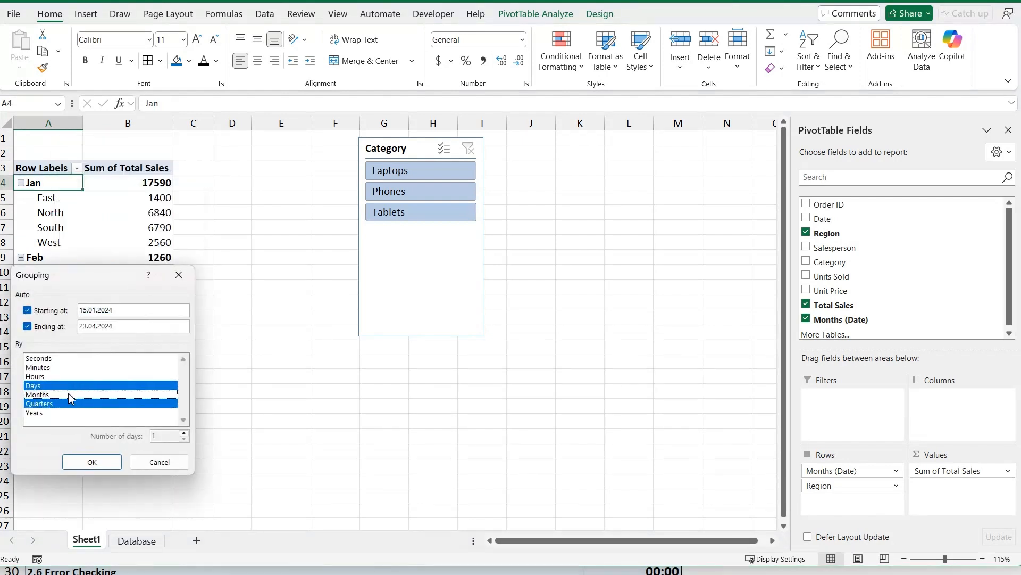
pyautogui.click(53, 386)
pyautogui.click(53, 394)
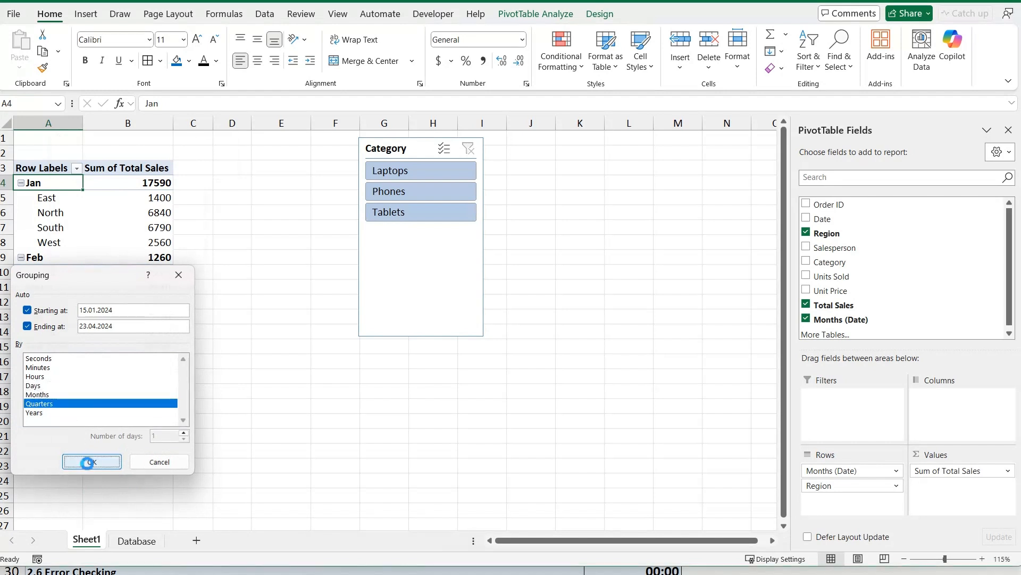
pyautogui.click(92, 461)
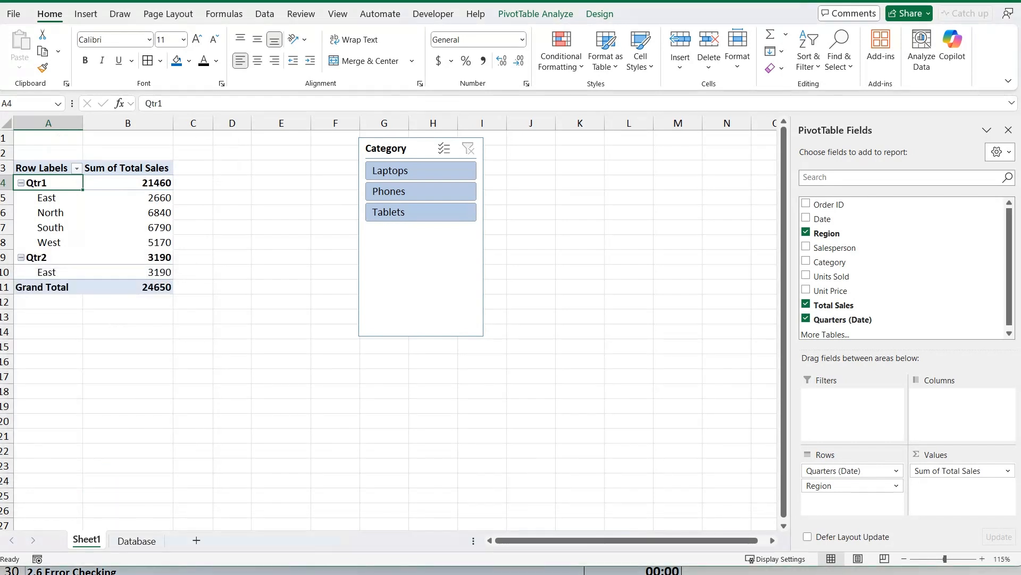
pyautogui.click(128, 346)
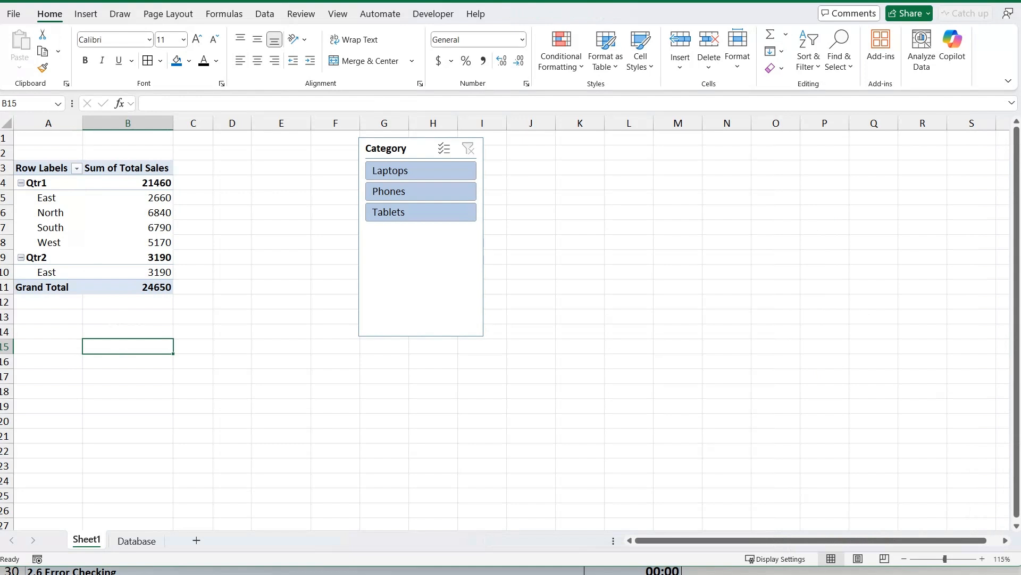
pyautogui.click(36, 183)
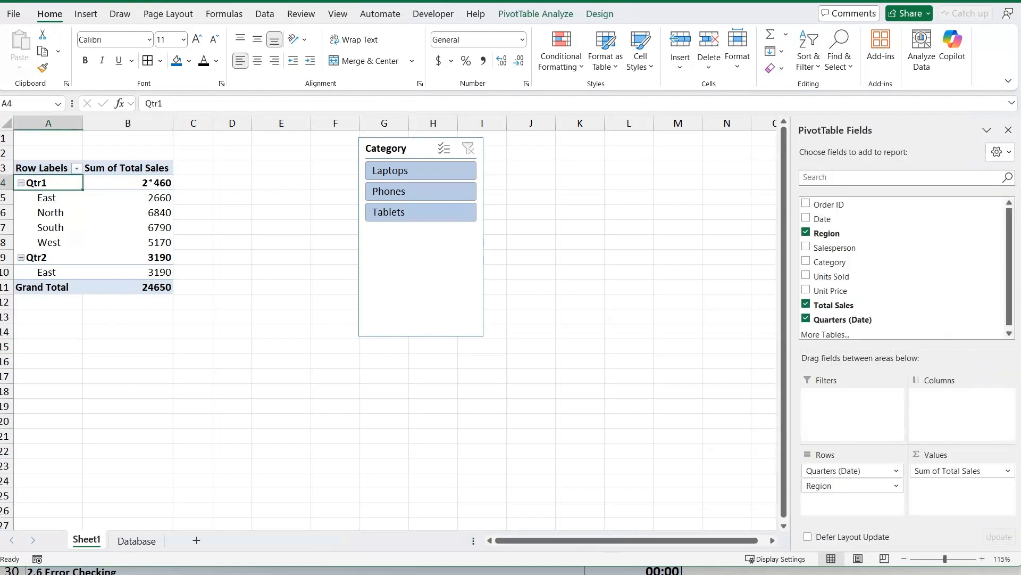
pyautogui.click(128, 182)
pyautogui.click(128, 257)
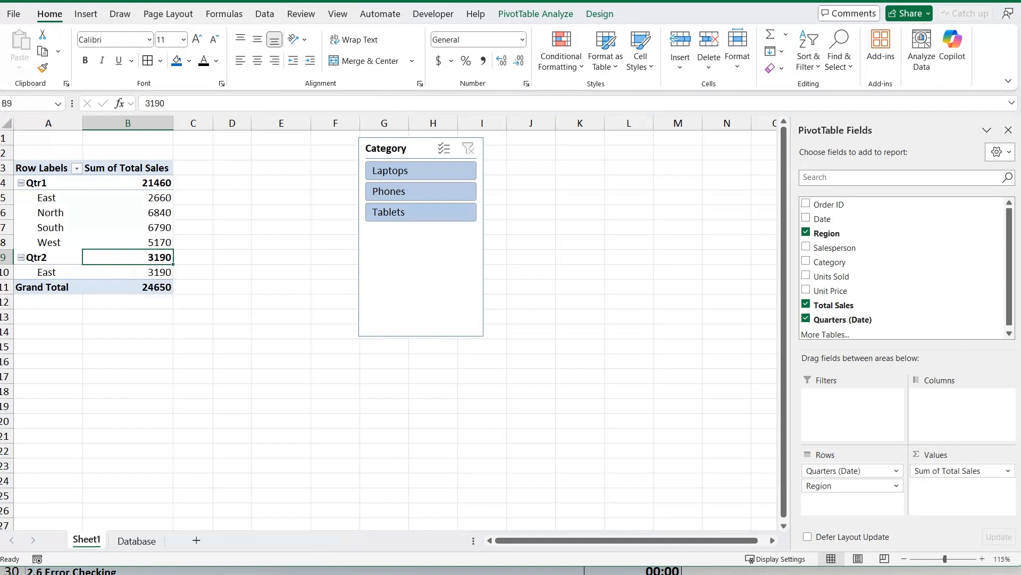
# - Sort the regions within each quarter by Sum of Total Sales from largest to smallest
pyautogui.click(127, 227)
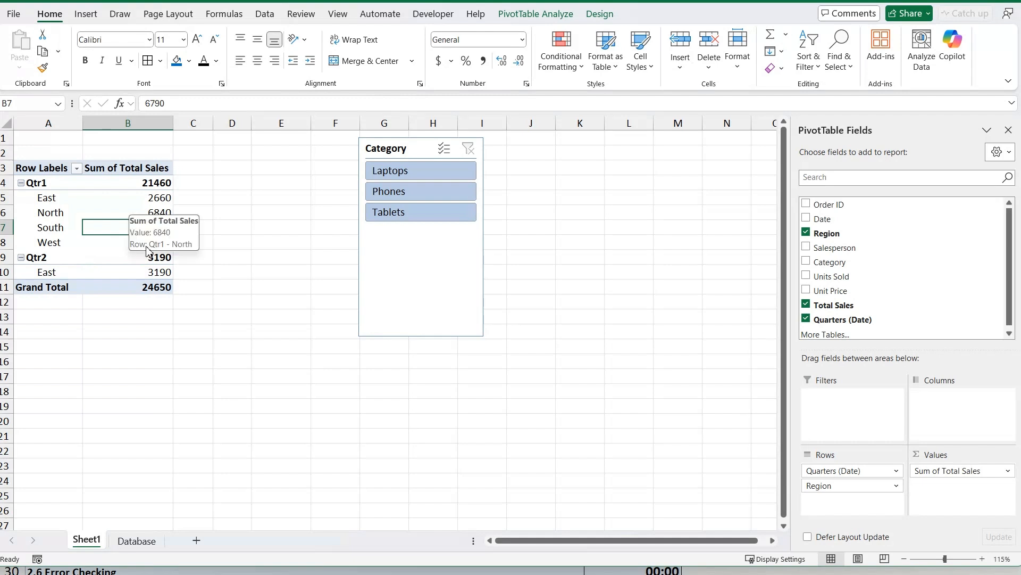
pyautogui.rightClick(108, 213)
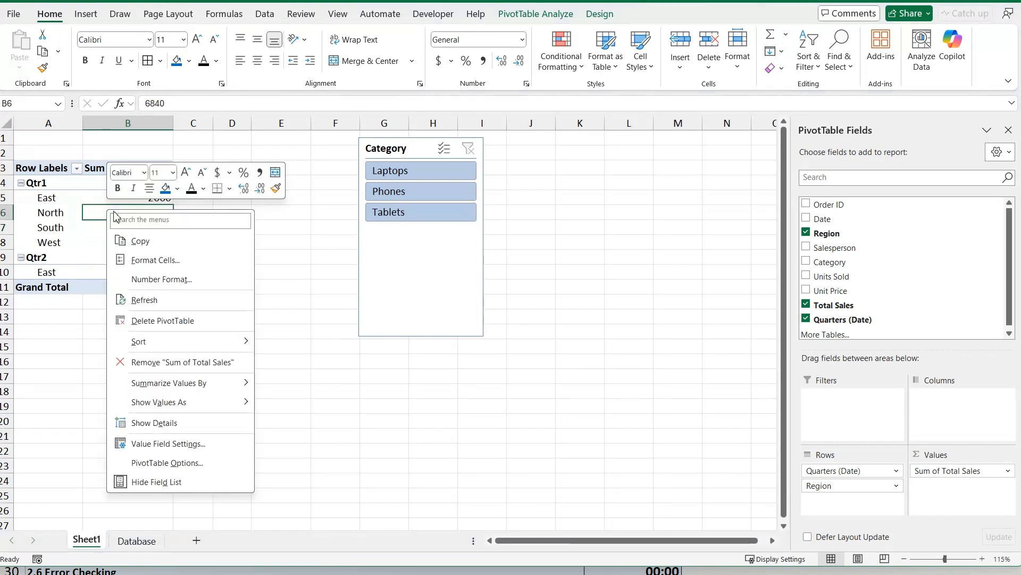
pyautogui.moveTo(179, 350)
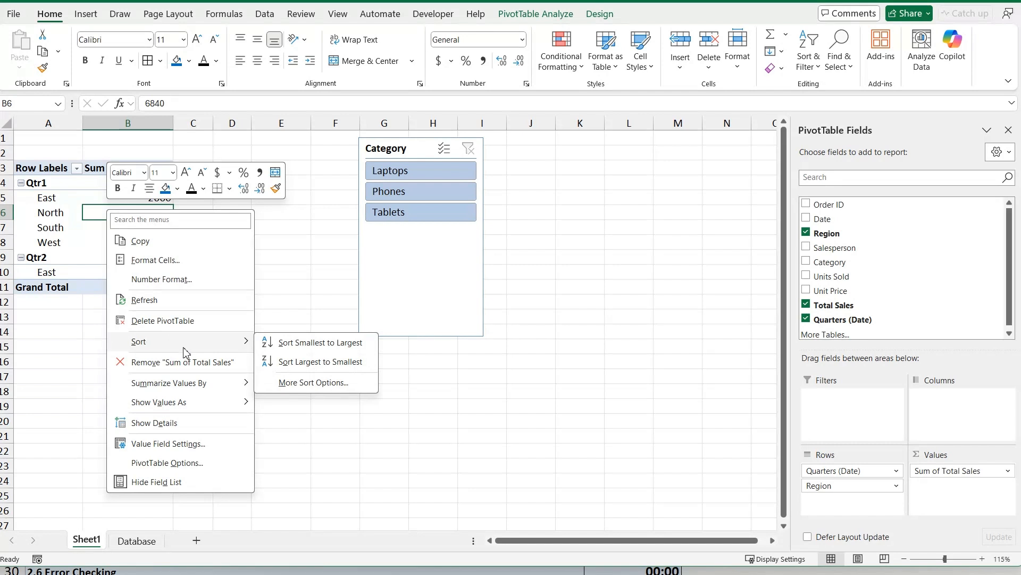
pyautogui.click(320, 363)
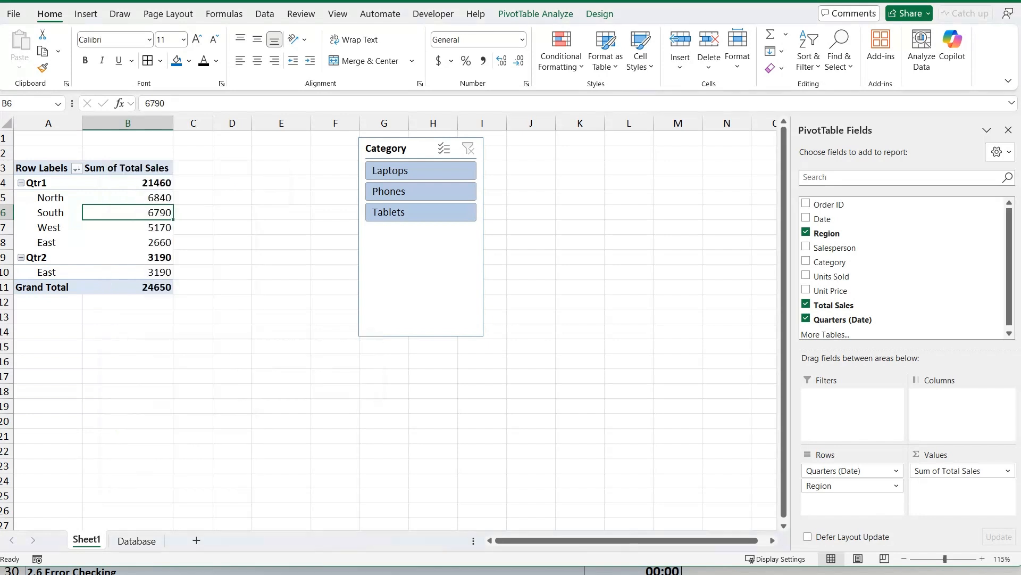
pyautogui.click(127, 198)
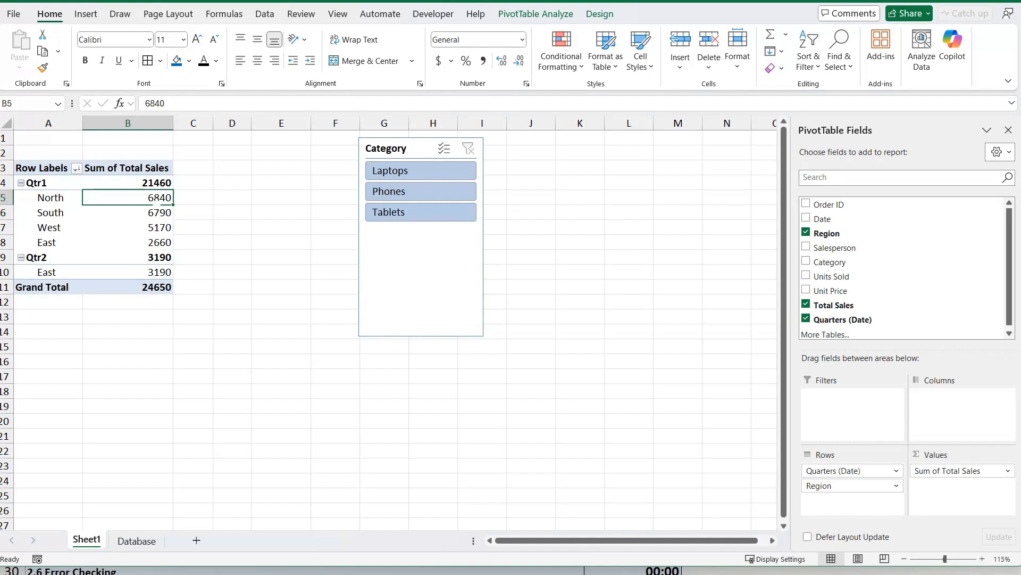
# - Undo the last sort of the regions by Sum of Total Sales
pyautogui.hotkey('ctrl', 'z')
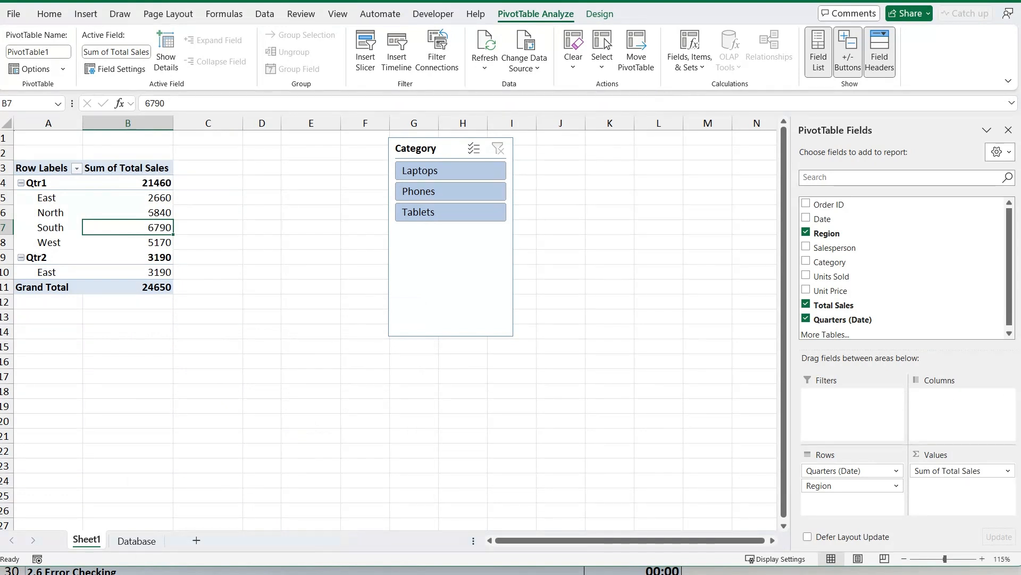
# - Start a new calculated field for the PivotTable and name it Bonus
pyautogui.click(133, 212)
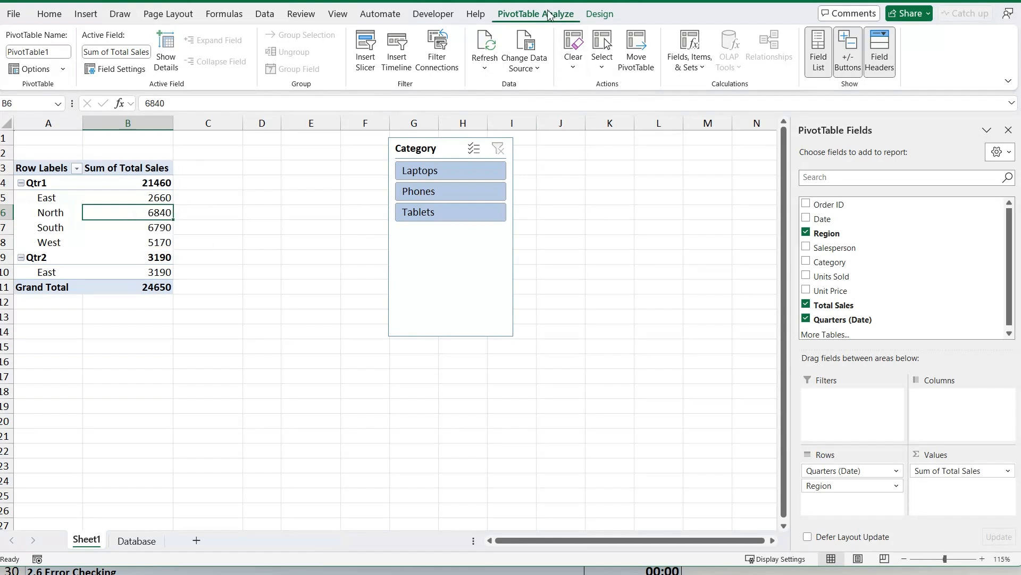
pyautogui.click(706, 74)
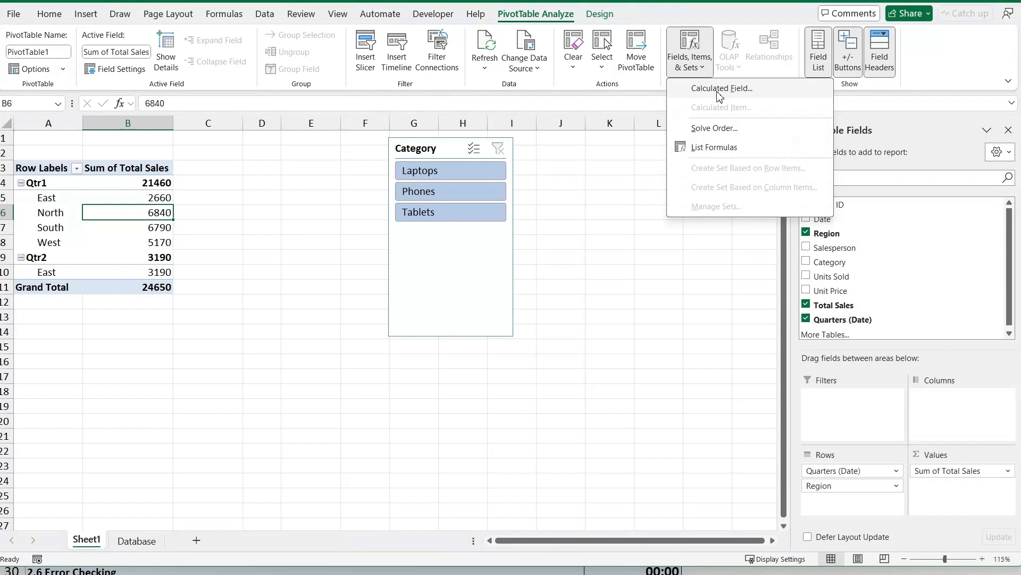
pyautogui.click(719, 89)
pyautogui.click(367, 251)
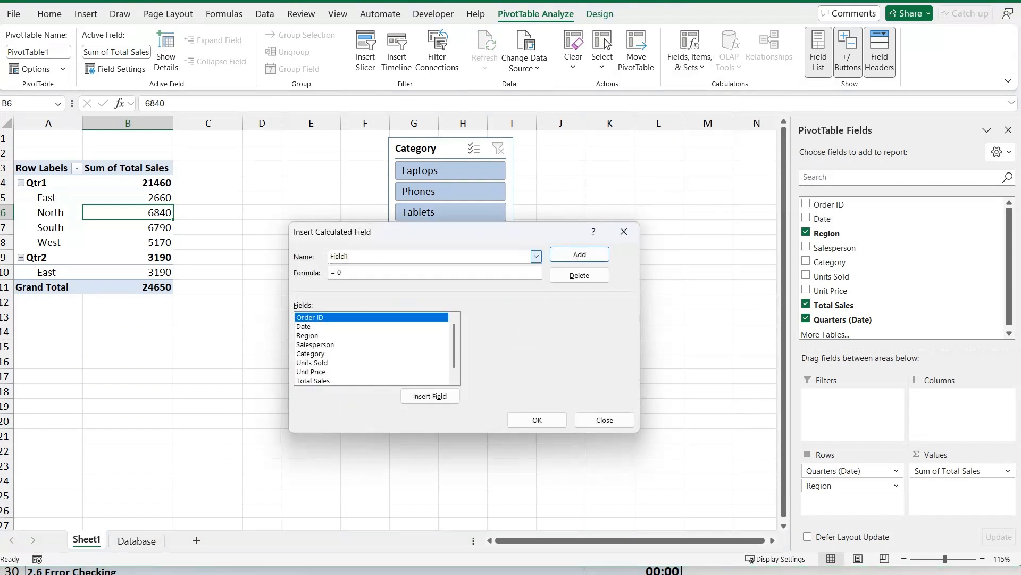
pyautogui.doubleClick(340, 256)
pyautogui.write('Bonus')
# - Set the Bonus field's formula to 'Total Sales'*0.05 and add the field to the PivotTable
pyautogui.click(384, 280)
pyautogui.moveTo(454, 337); pyautogui.dragTo(455, 341)
pyautogui.click(453, 379)
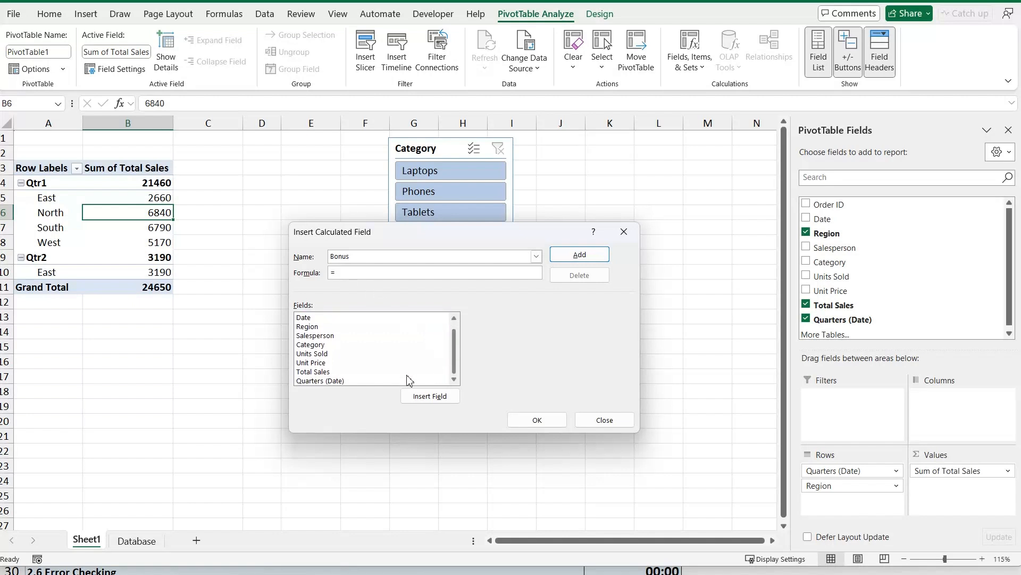
pyautogui.doubleClick(331, 372)
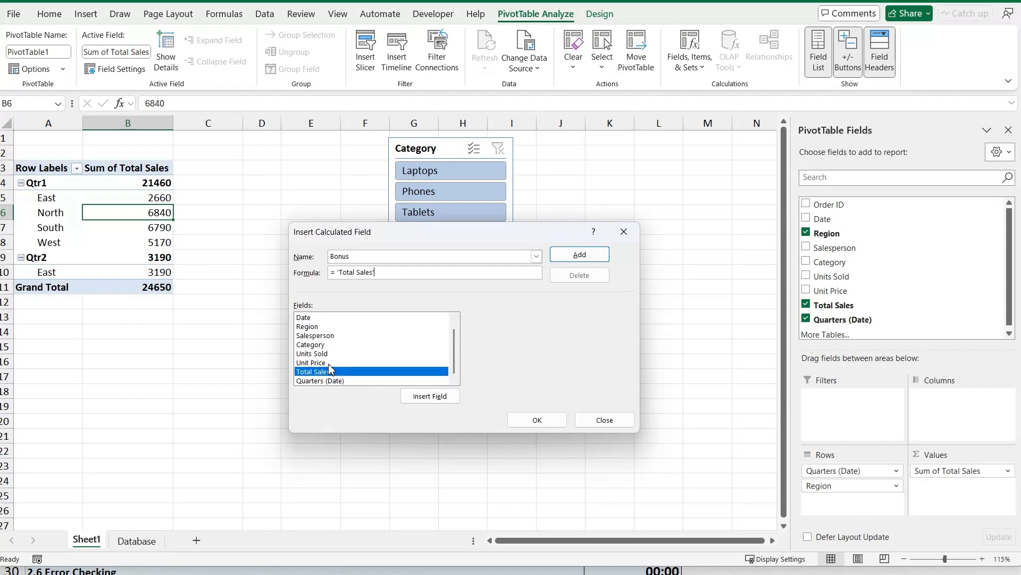
pyautogui.write('*0.05')
pyautogui.click(565, 255)
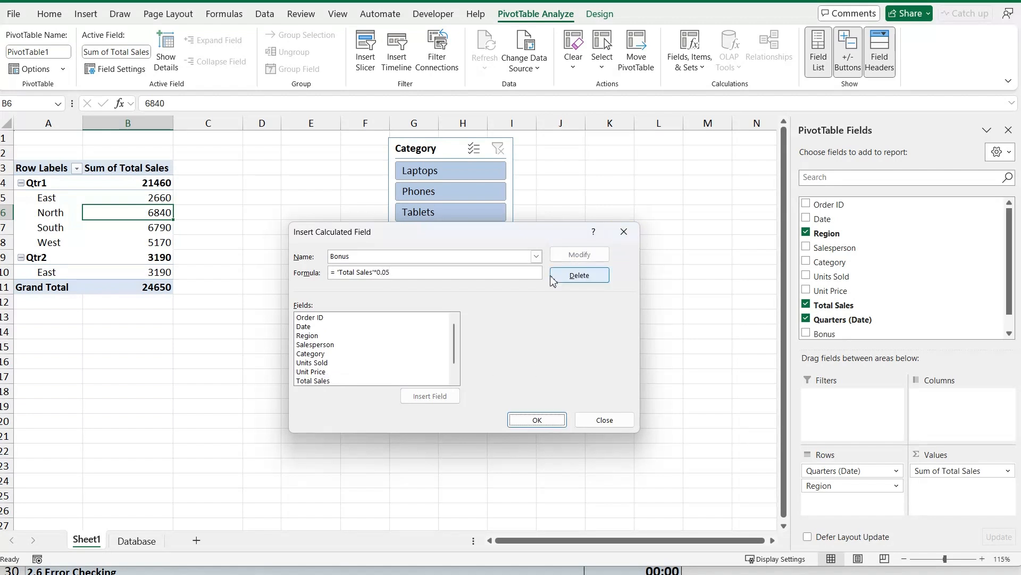
pyautogui.click(538, 420)
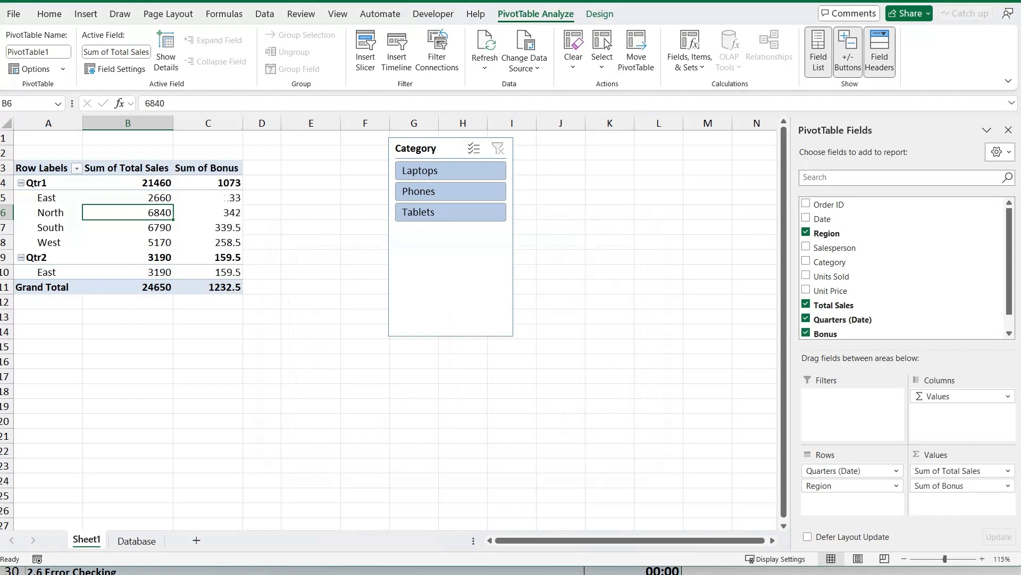
# - Check the Sum of Bonus values for the East, North and South regions in Qtr1
pyautogui.click(229, 198)
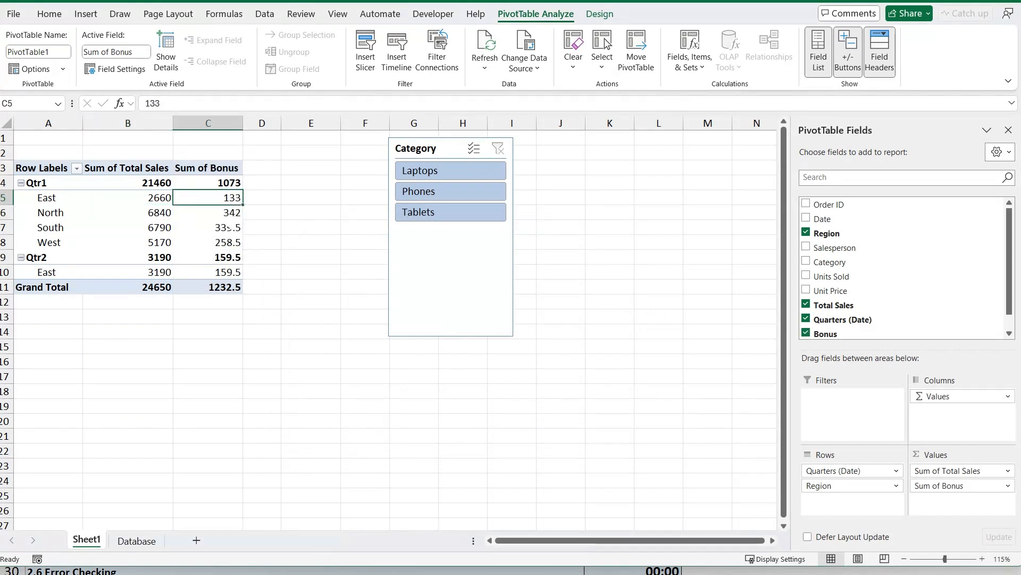
pyautogui.press('Down')
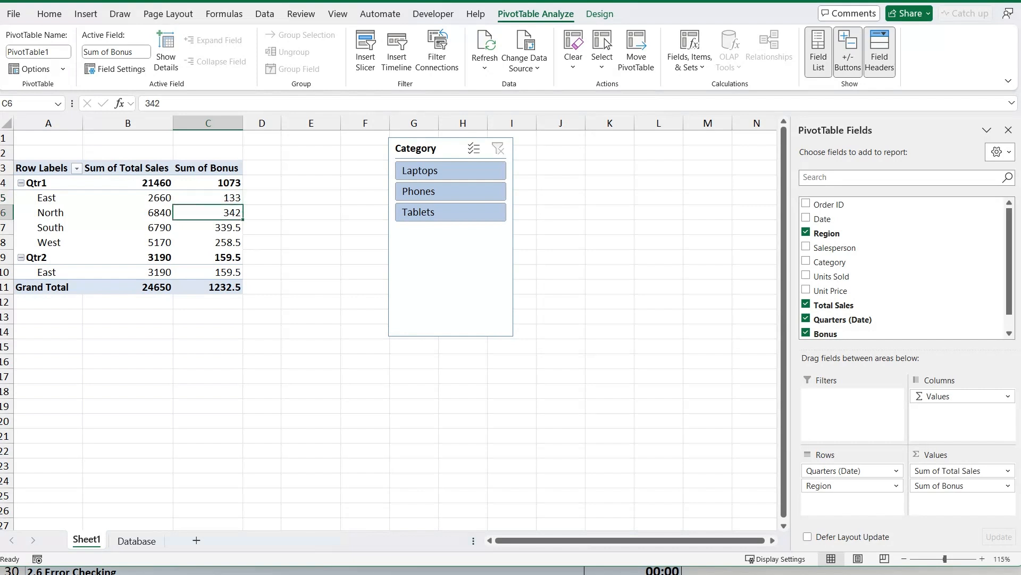
pyautogui.press('Down')
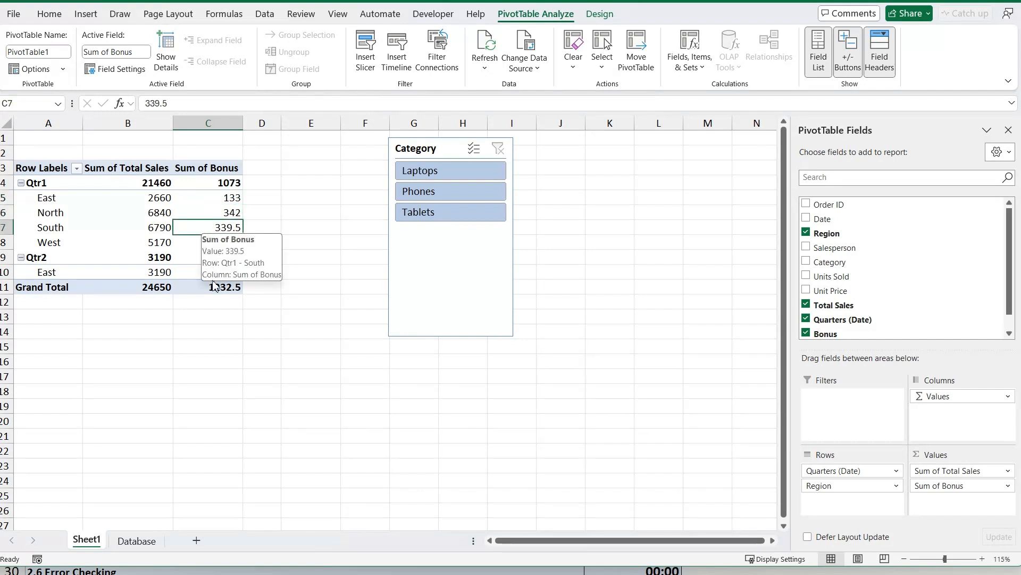
pyautogui.moveTo(134, 210)
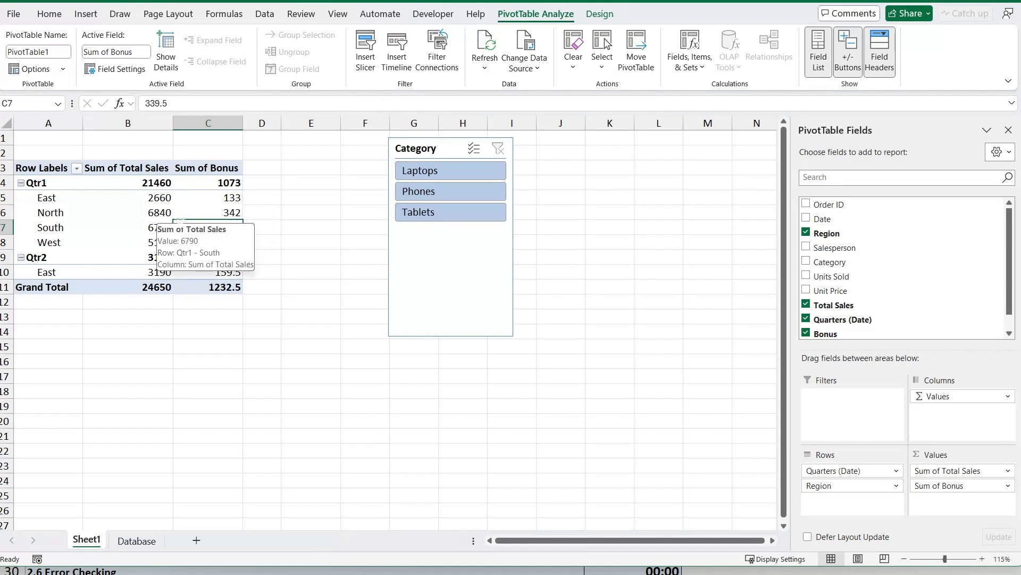
pyautogui.rightClick(157, 212)
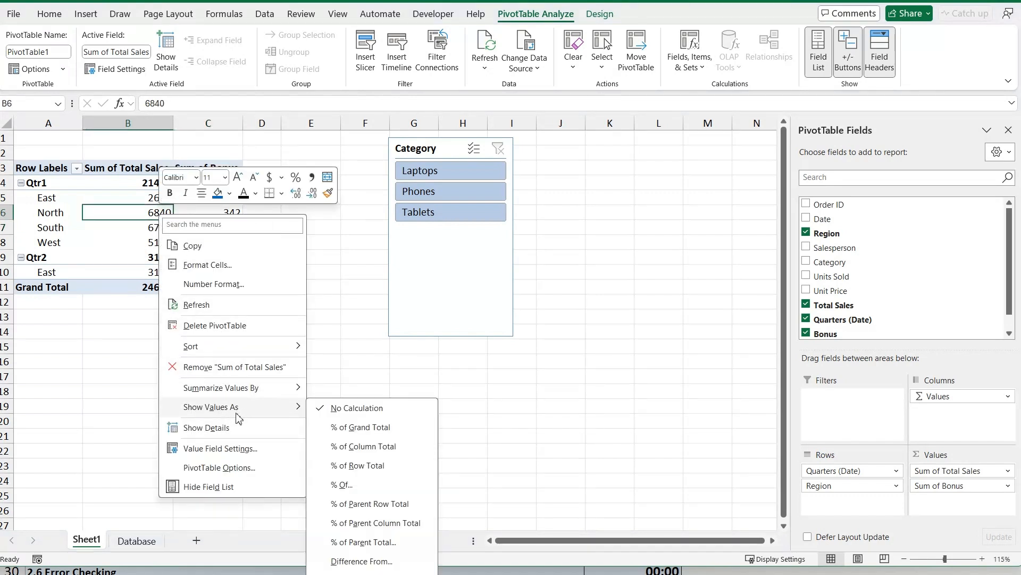
pyautogui.press('Escape')
pyautogui.press('Escape')
pyautogui.rightClick(123, 237)
pyautogui.press('Escape')
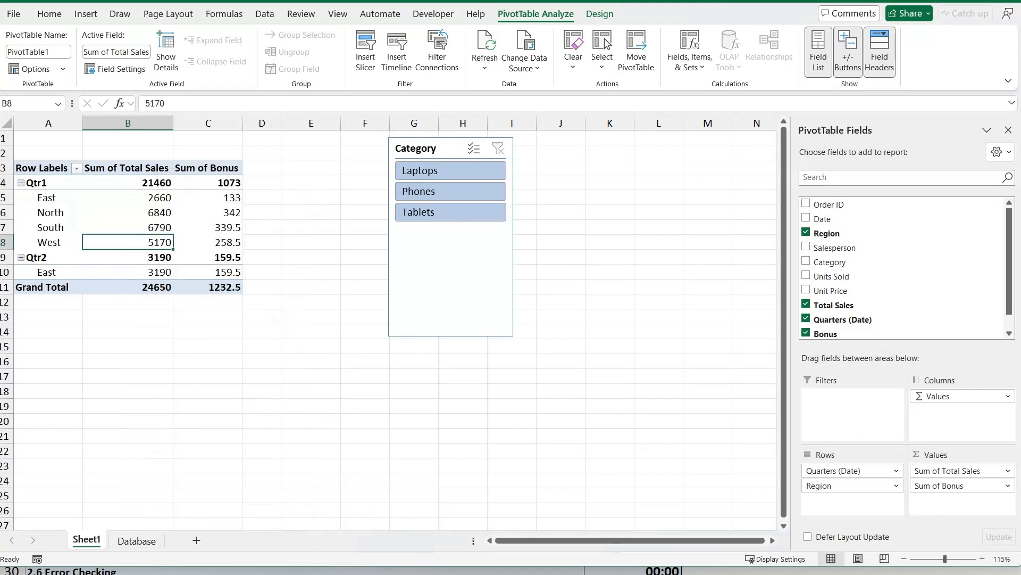
# - Show the Sum of Bonus values as % of Grand Total and check the Qtr2 share
pyautogui.rightClick(222, 215)
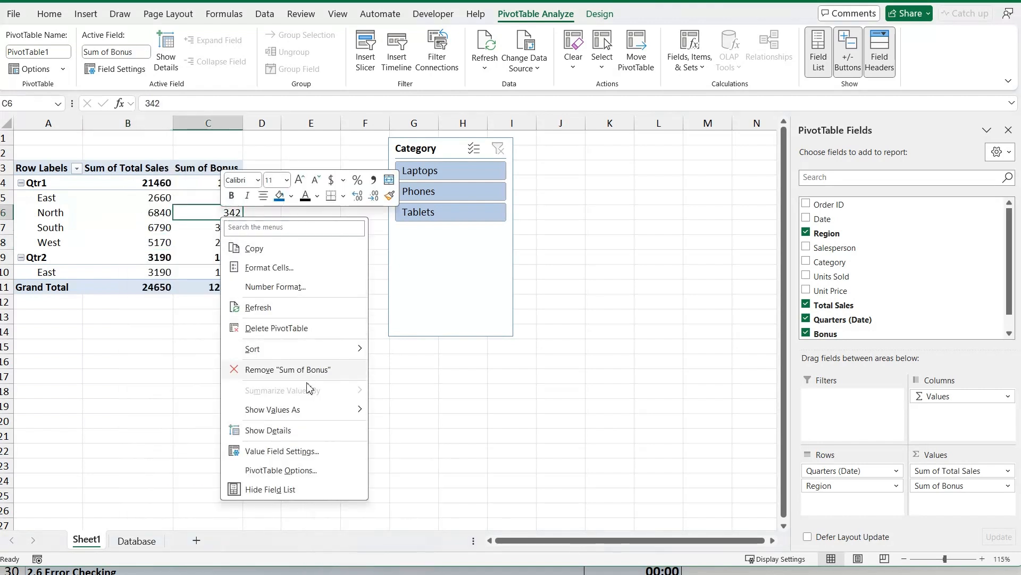
pyautogui.moveTo(333, 415)
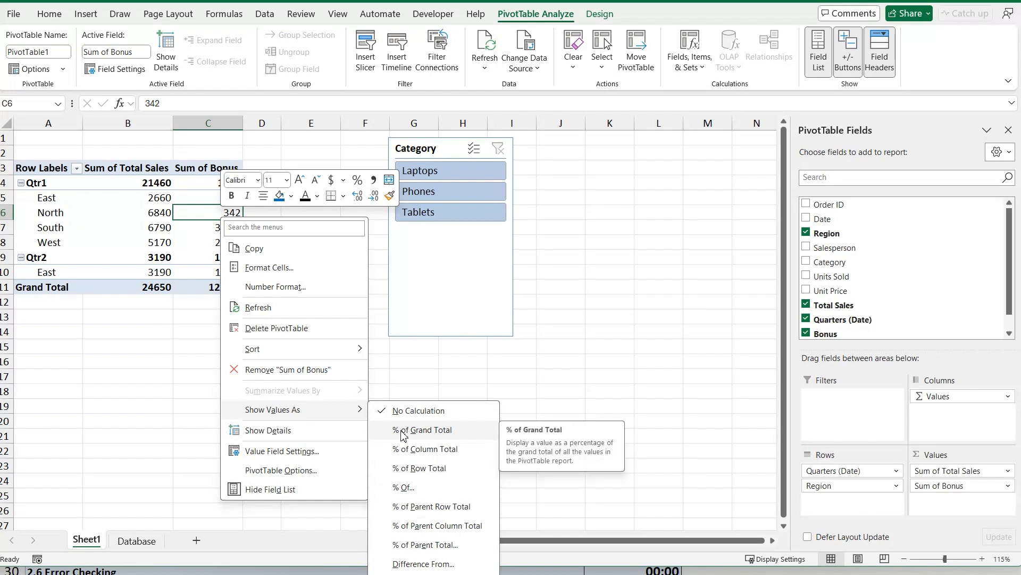
pyautogui.click(435, 432)
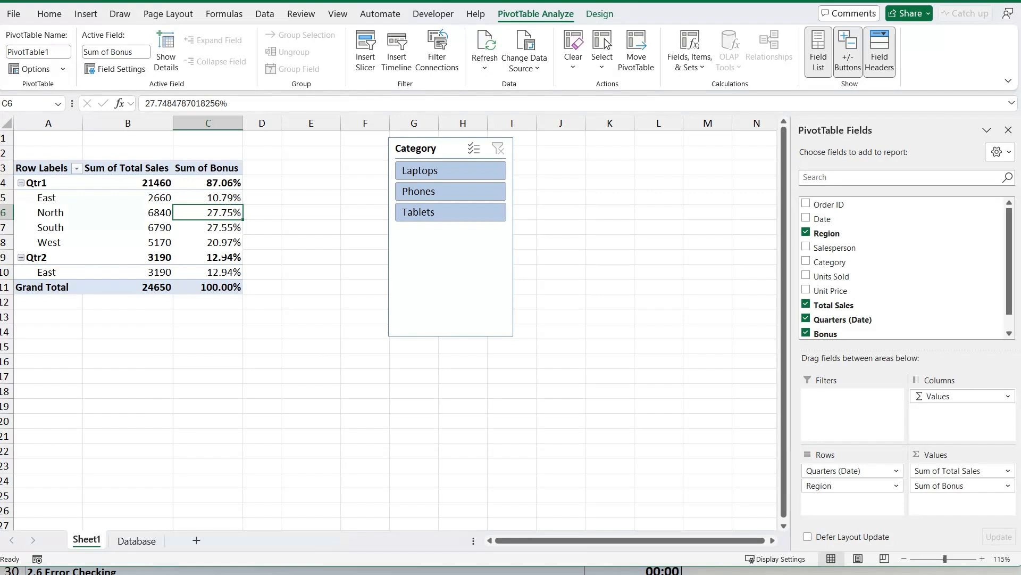
pyautogui.click(193, 261)
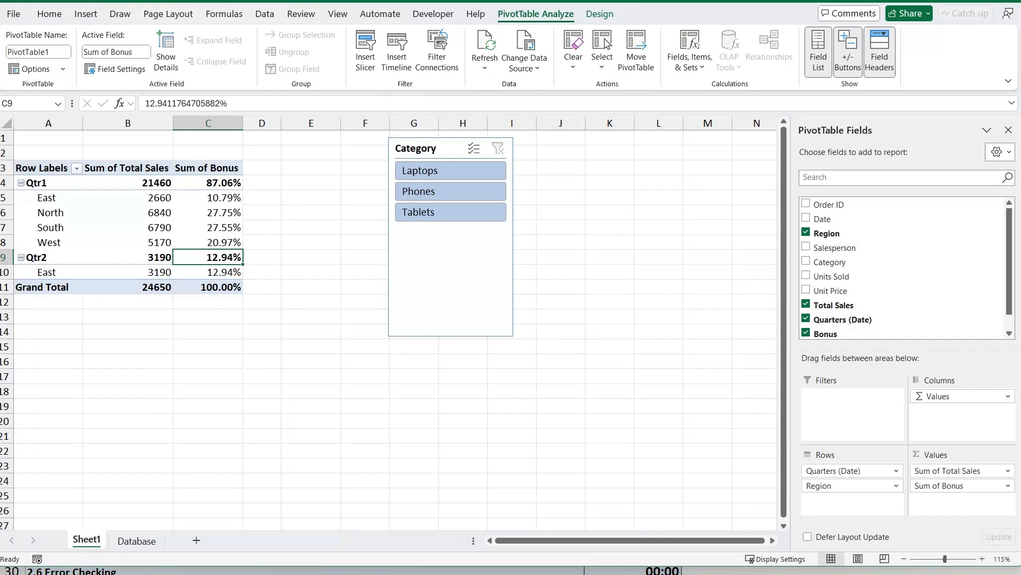
# - Change the PivotTable's report layout to Tabular Form
pyautogui.click(165, 216)
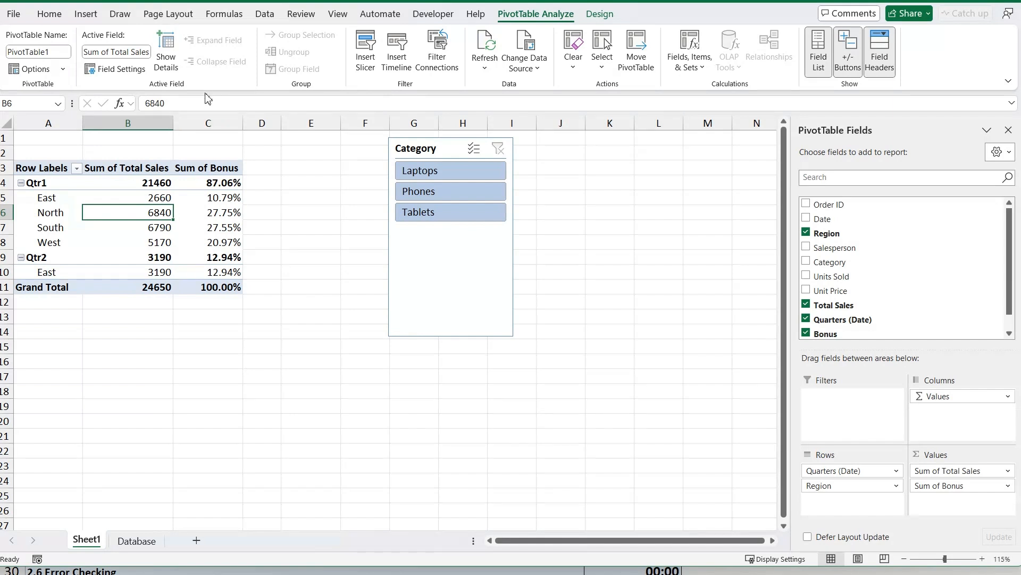
pyautogui.click(606, 18)
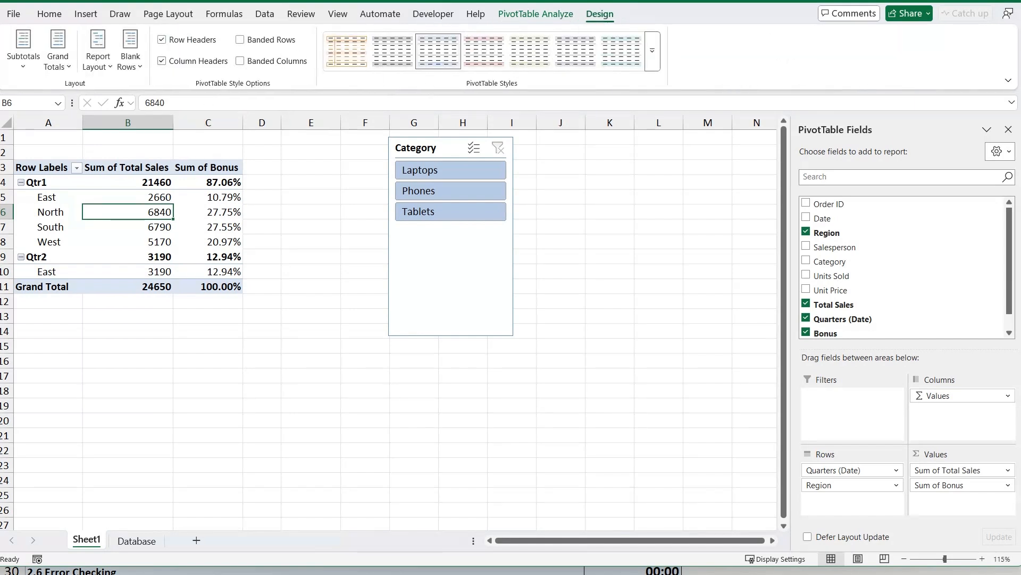
pyautogui.click(101, 62)
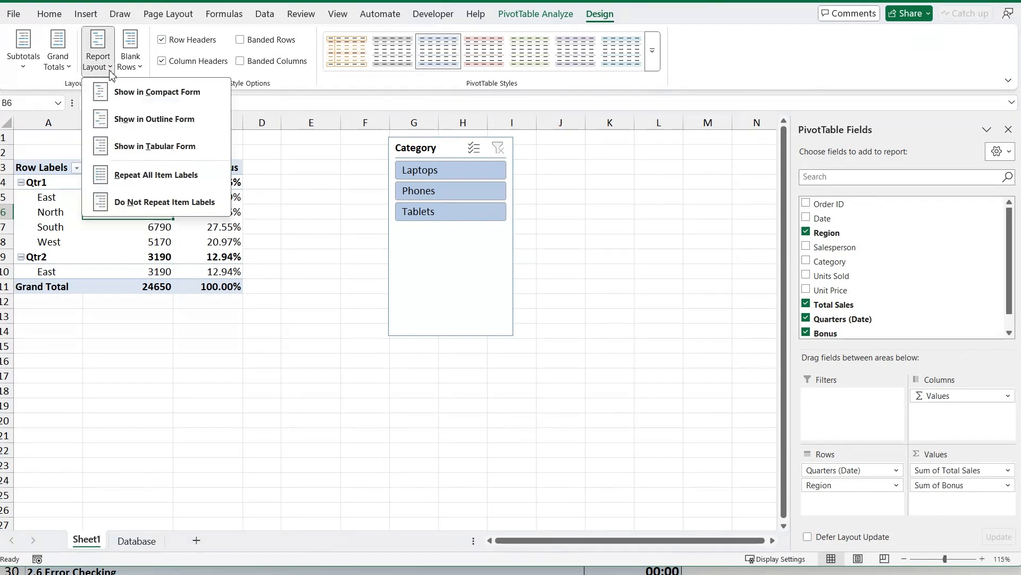
pyautogui.click(160, 148)
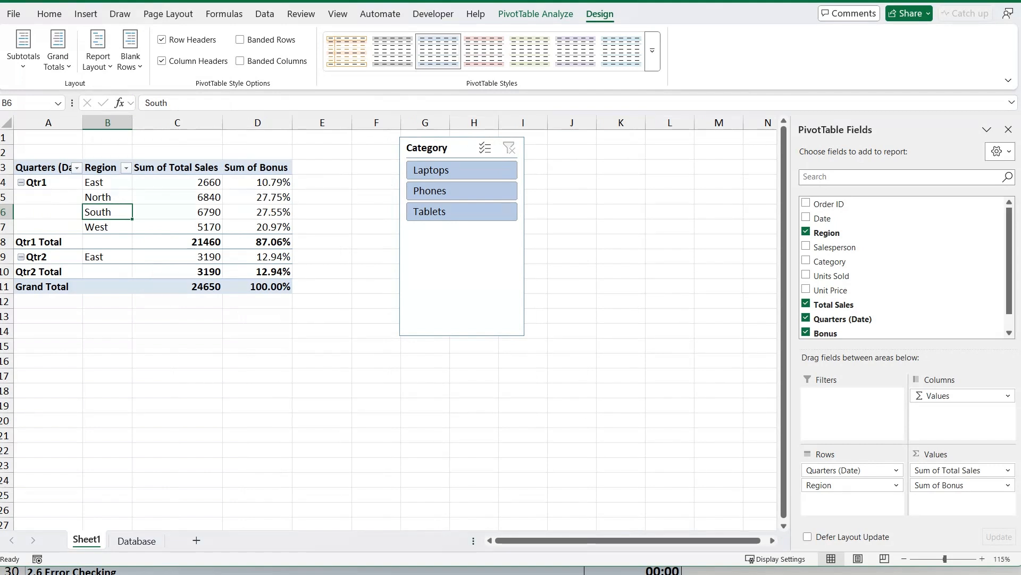
pyautogui.click(48, 197)
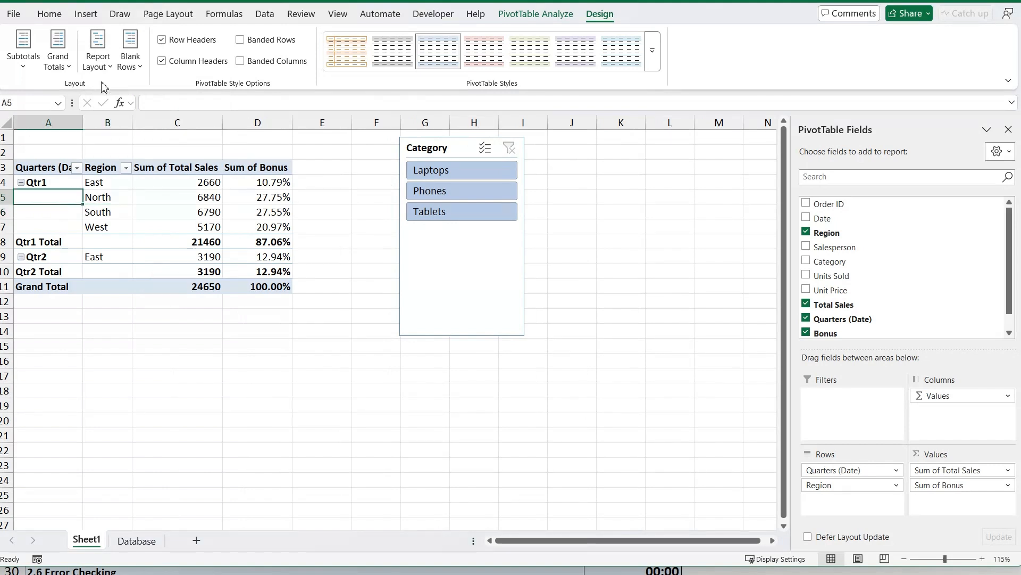
pyautogui.click(99, 60)
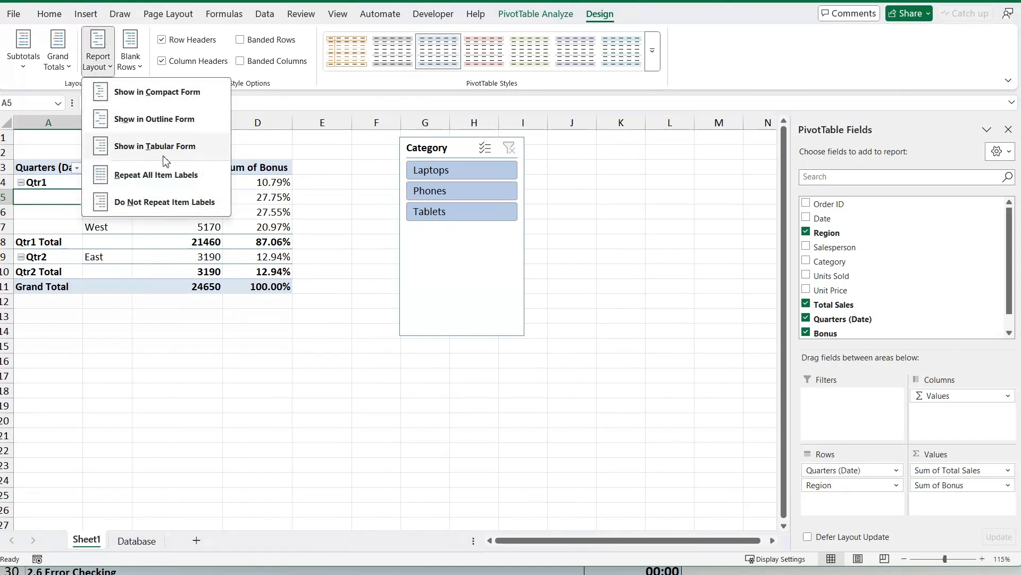
pyautogui.click(111, 196)
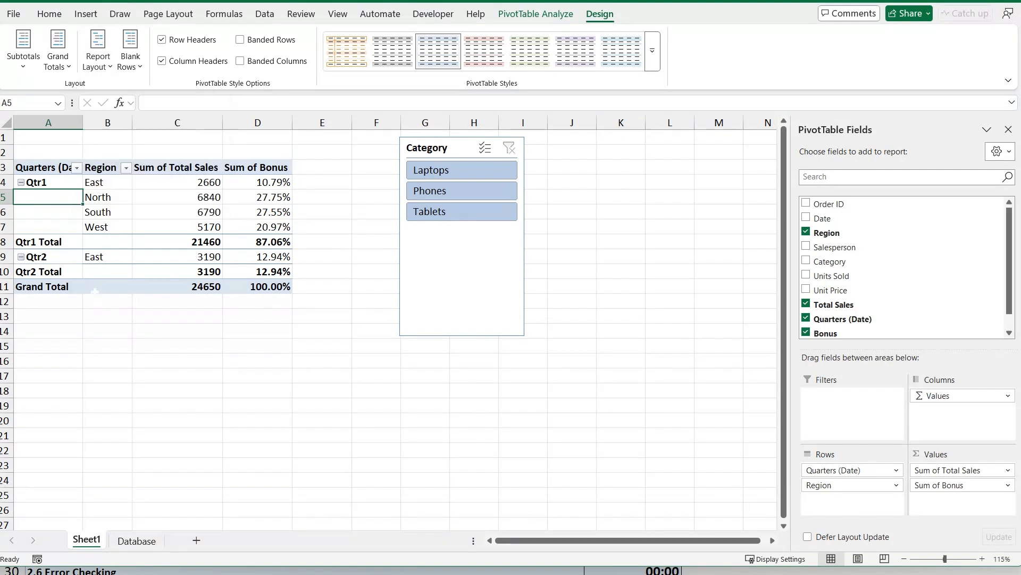
pyautogui.click(105, 209)
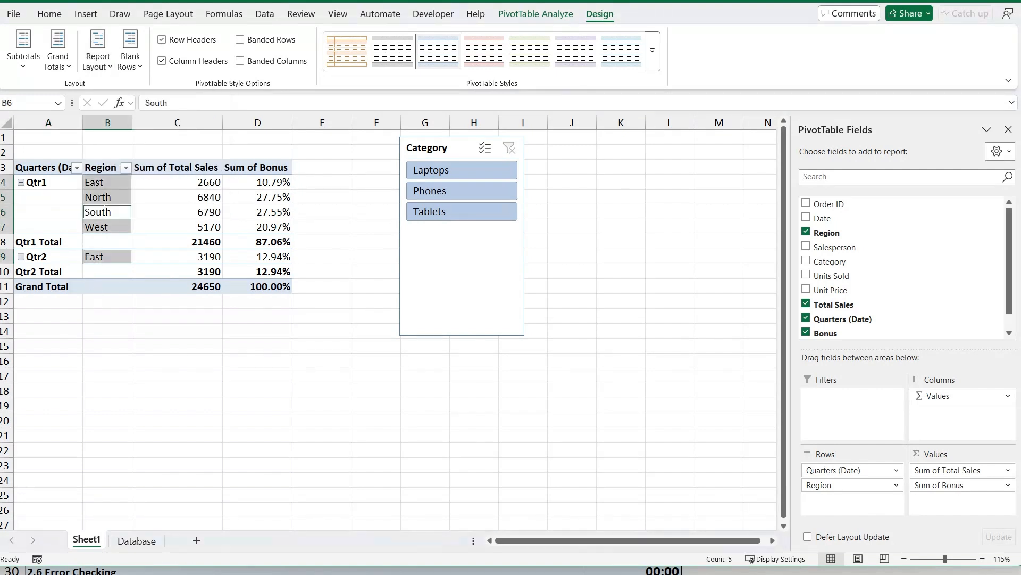
# - Repeat all item labels in the PivotTable and check the quarter labels beside each region
pyautogui.click(48, 182)
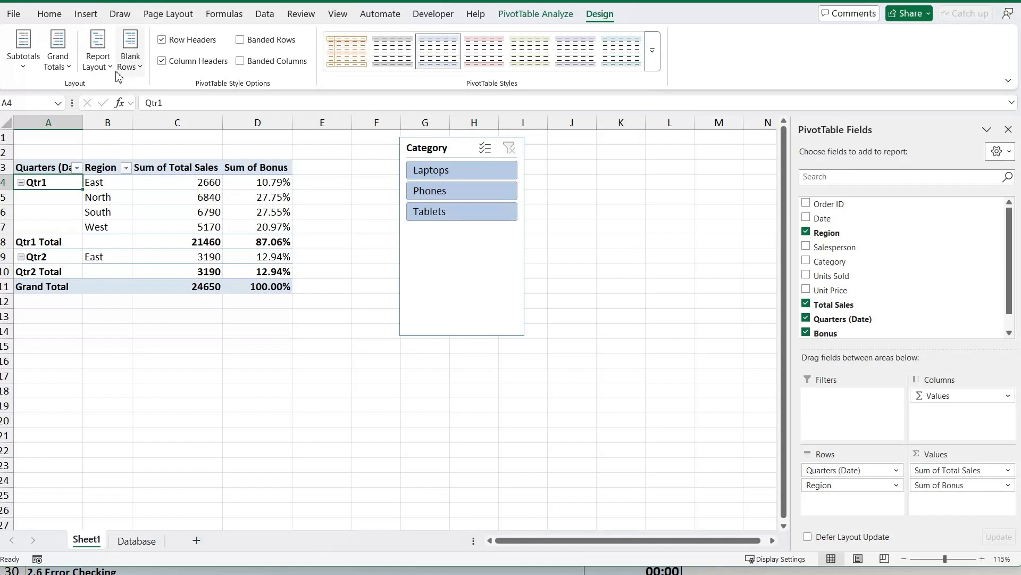
pyautogui.click(97, 60)
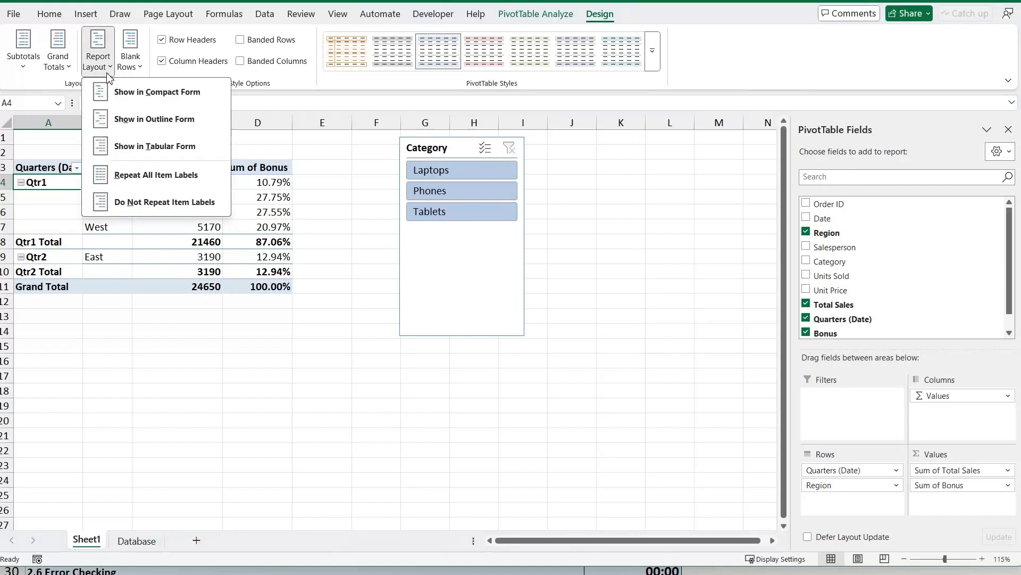
pyautogui.click(149, 175)
pyautogui.moveTo(48, 182); pyautogui.dragTo(53, 226)
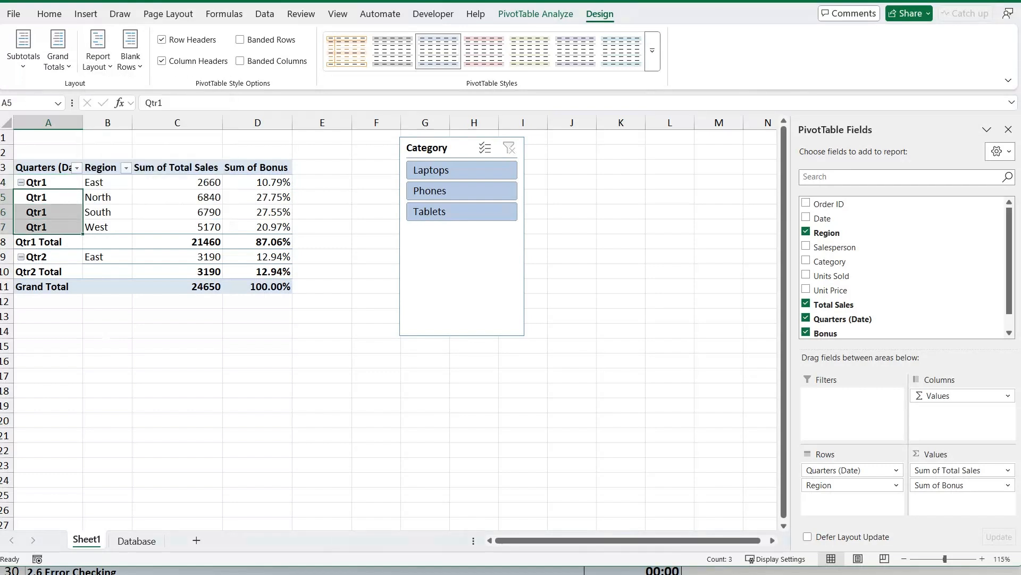
pyautogui.click(108, 331)
pyautogui.click(48, 228)
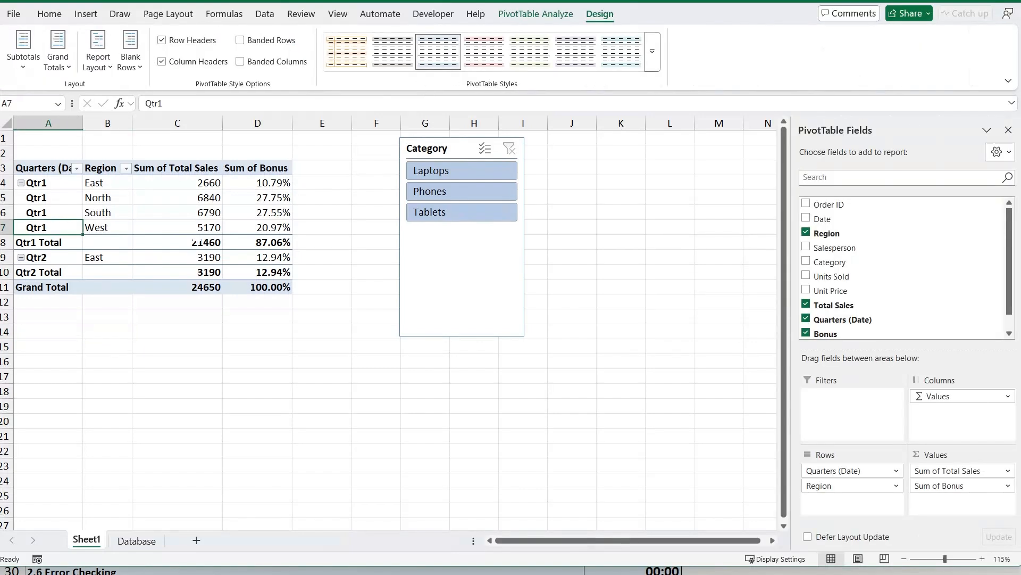
# - Remove the Quarters (Date) subtotals from the PivotTable
pyautogui.moveTo(155, 199)
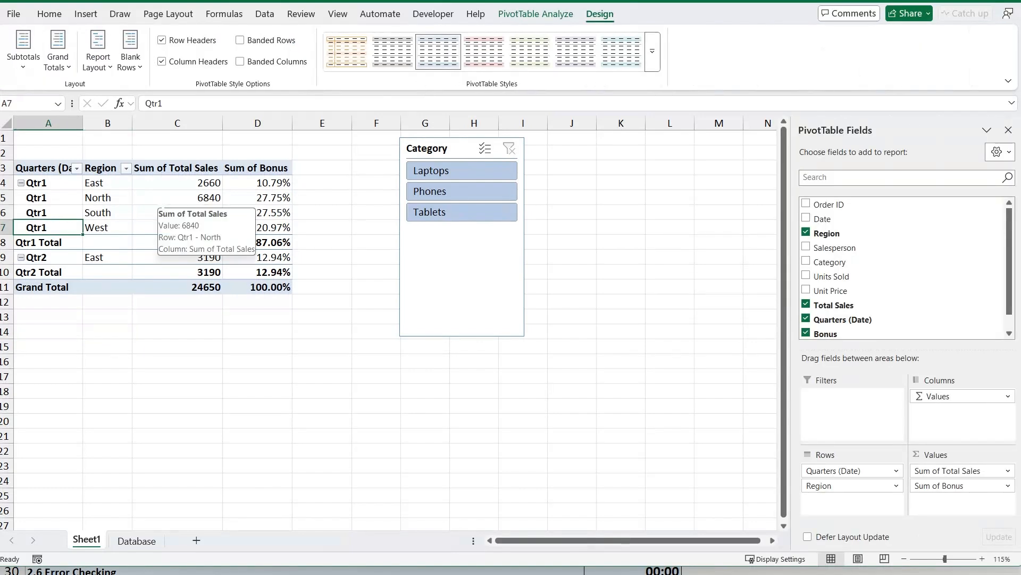
pyautogui.click(156, 199)
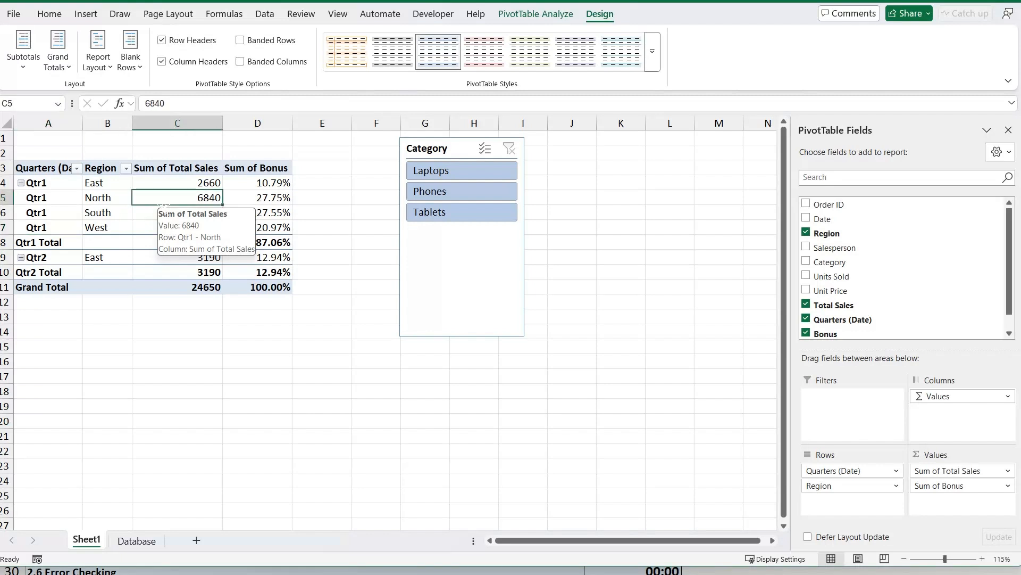
pyautogui.rightClick(62, 242)
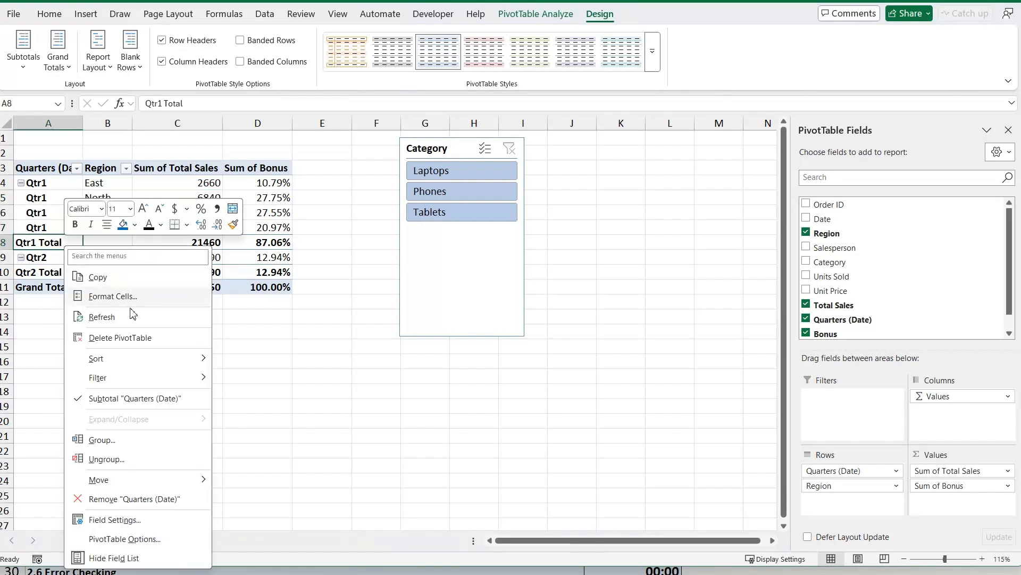
pyautogui.click(122, 393)
# - Turn off the PivotTable's grand totals for both rows and columns and check the end of the Sum of Bonus column
pyautogui.click(277, 199)
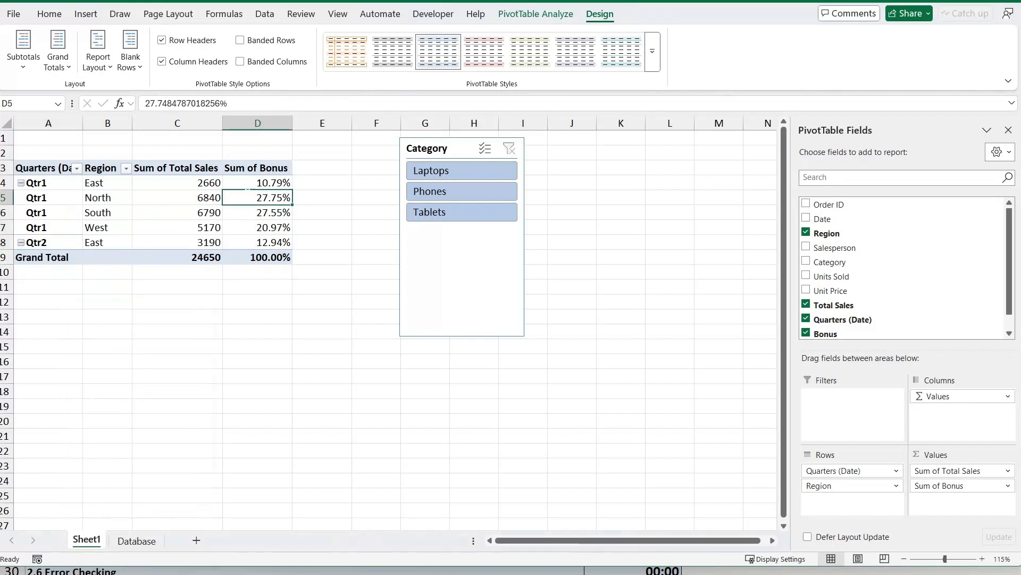
pyautogui.click(68, 72)
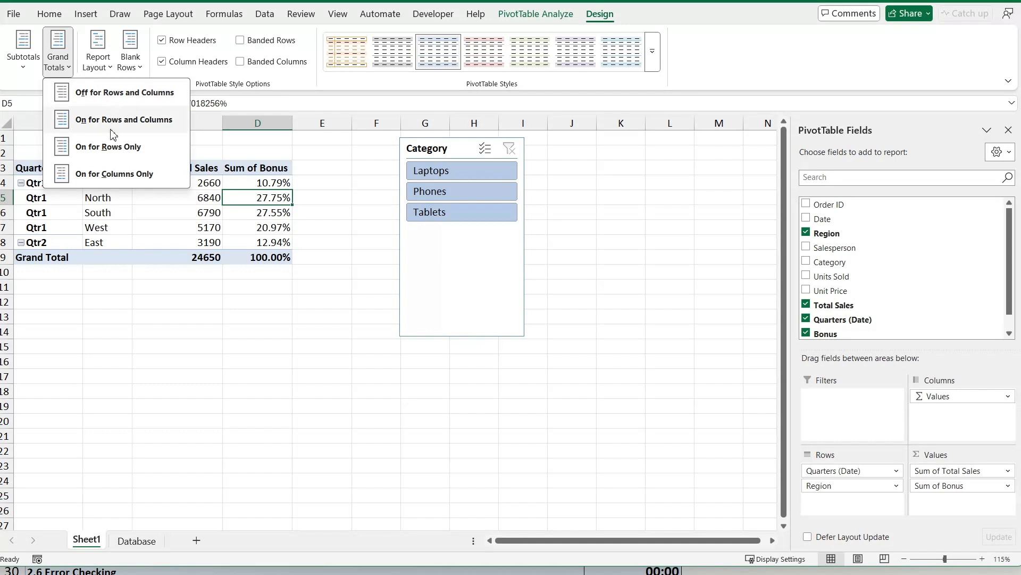
pyautogui.click(113, 99)
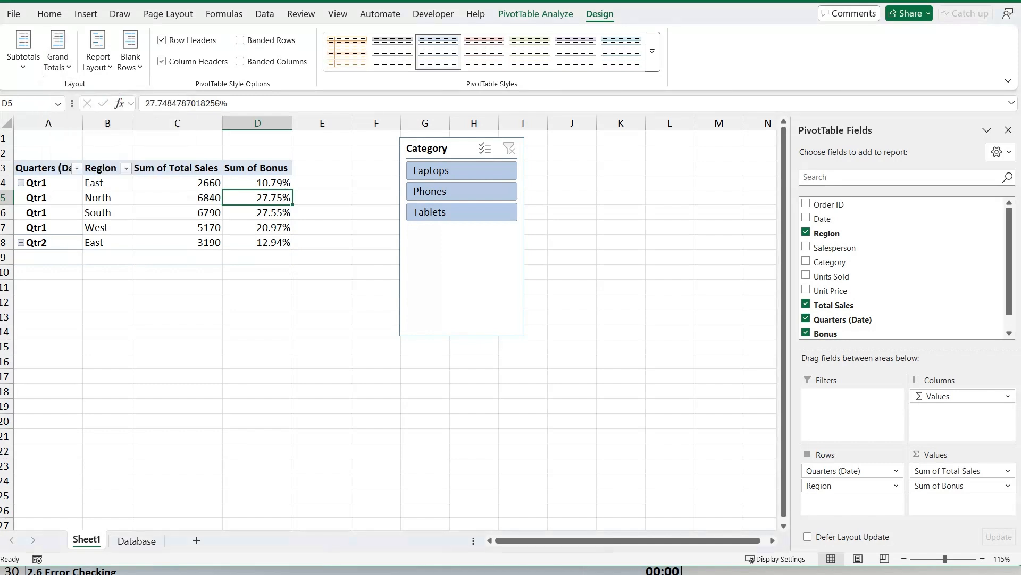
pyautogui.moveTo(258, 183); pyautogui.dragTo(257, 242)
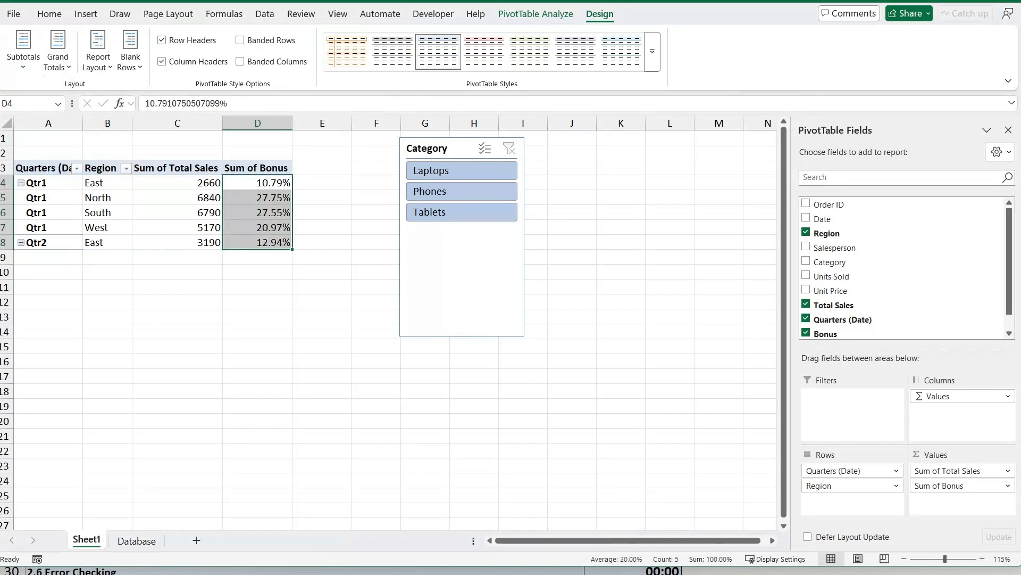
pyautogui.click(177, 257)
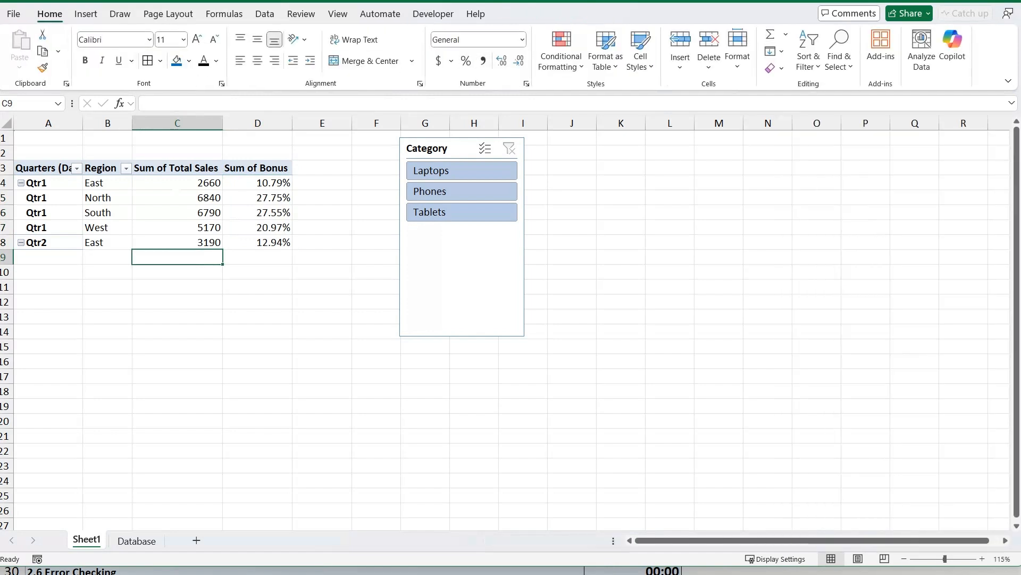
# - Set the PivotTable's grand totals to On for Rows Only and check the area beside the Sum of Bonus column
pyautogui.press('Up')
pyautogui.press('Up')
pyautogui.press('Up')
pyautogui.press('Up')
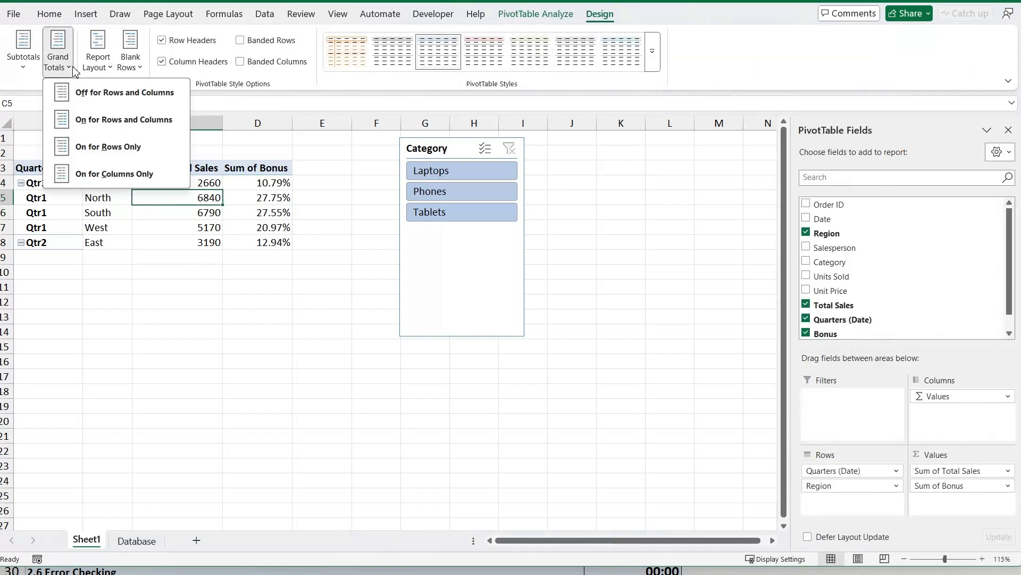
pyautogui.click(69, 67)
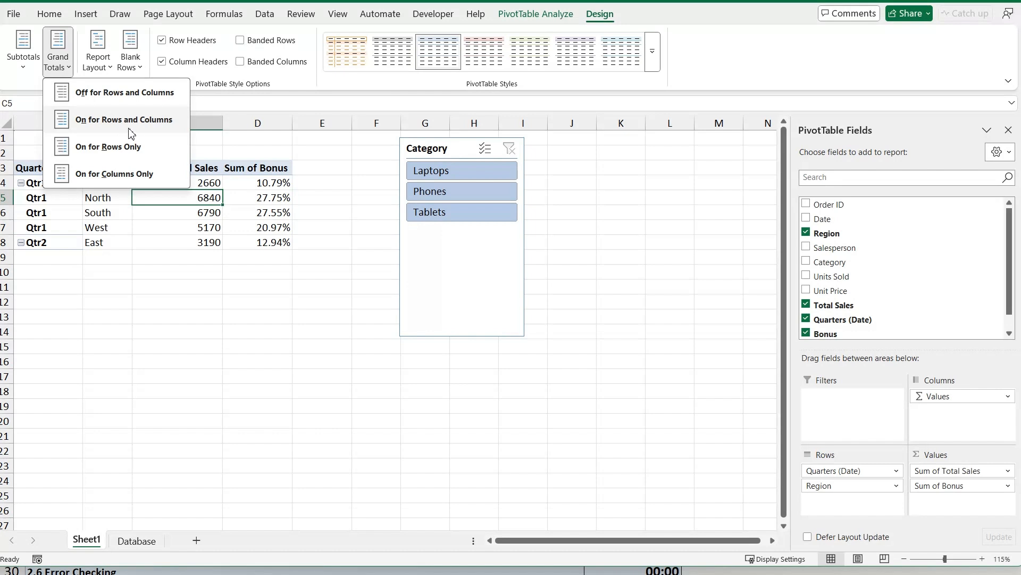
pyautogui.click(139, 148)
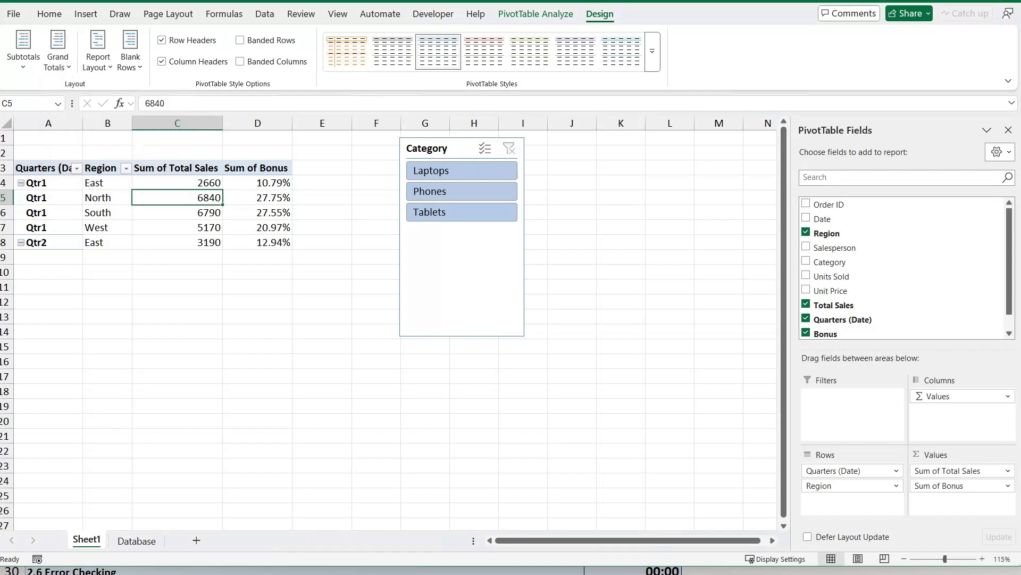
pyautogui.moveTo(321, 182); pyautogui.dragTo(322, 242)
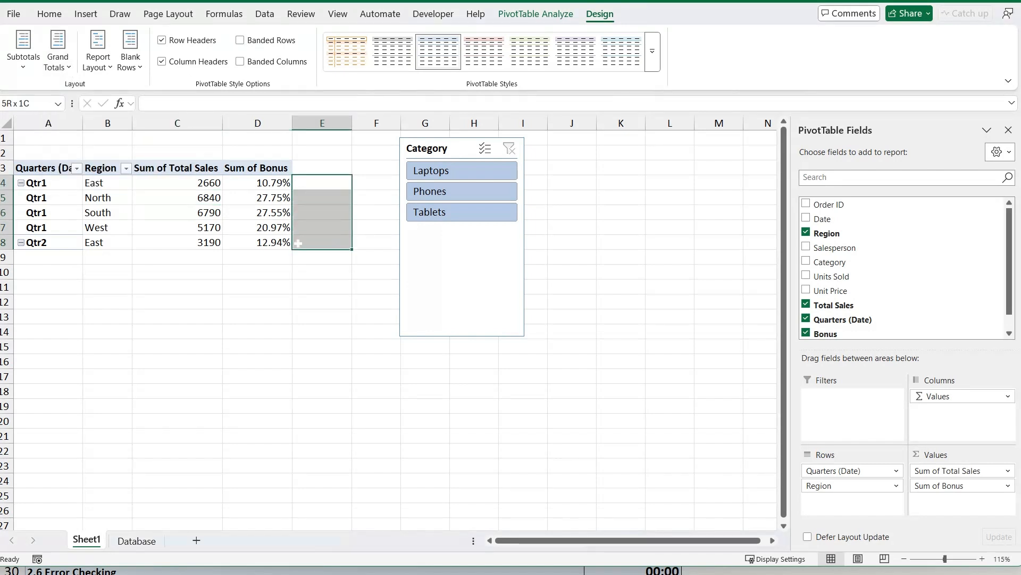
pyautogui.click(177, 197)
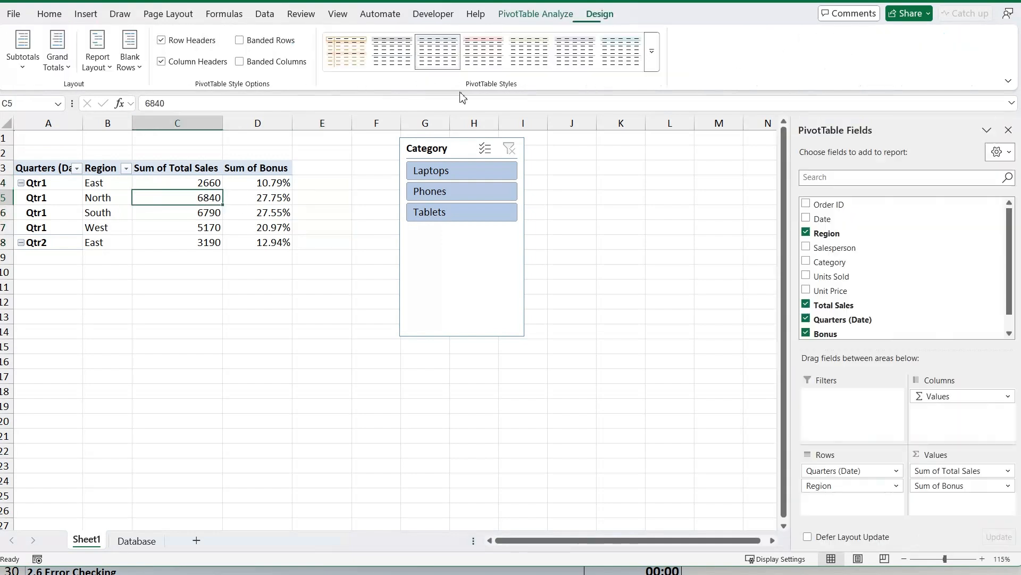
# - Set the PivotTable's grand totals to On for Columns Only and check the Grand Total row
pyautogui.click(58, 56)
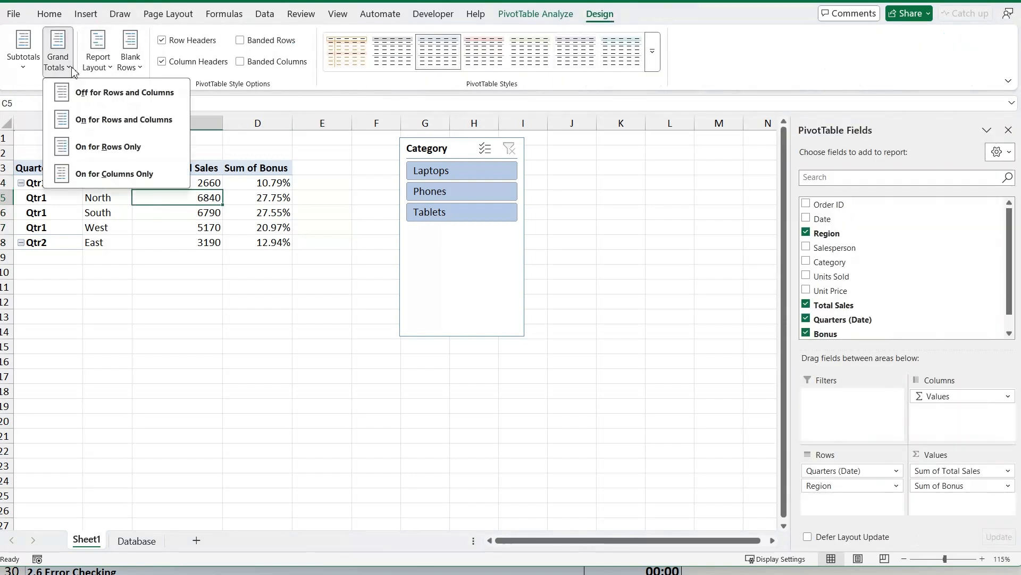
pyautogui.click(122, 174)
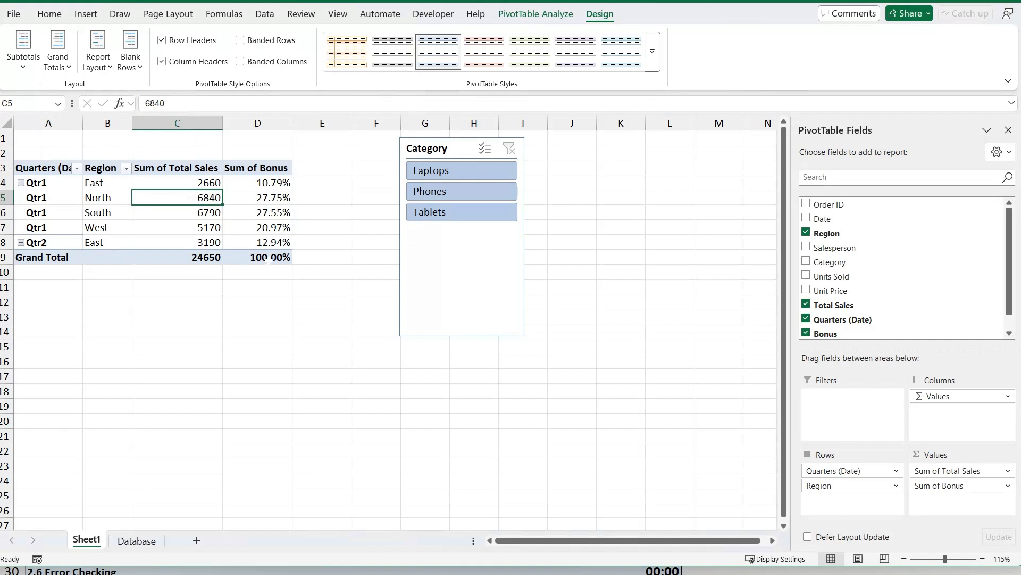
pyautogui.moveTo(269, 259); pyautogui.dragTo(57, 260)
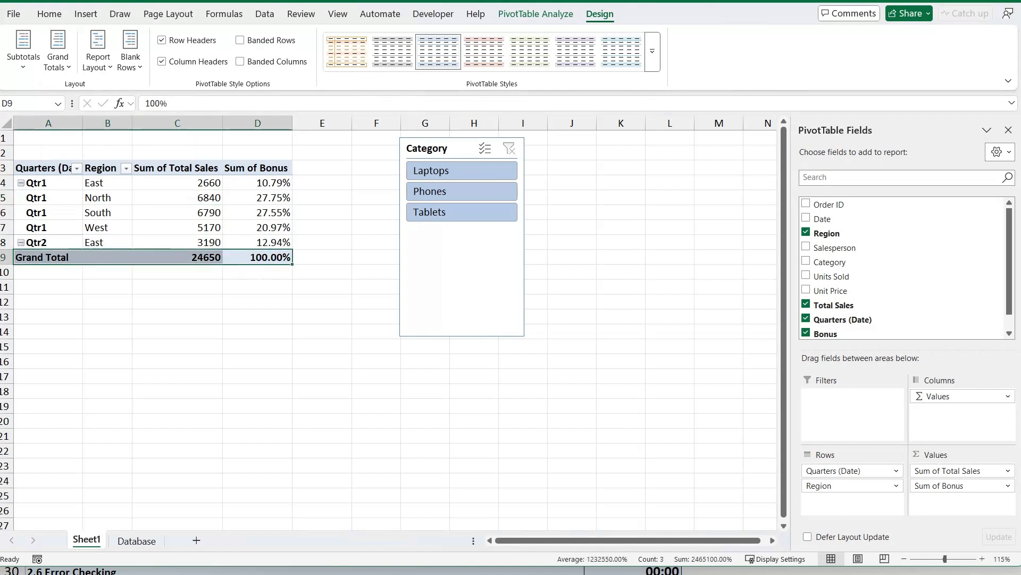
pyautogui.click(258, 272)
pyautogui.click(198, 257)
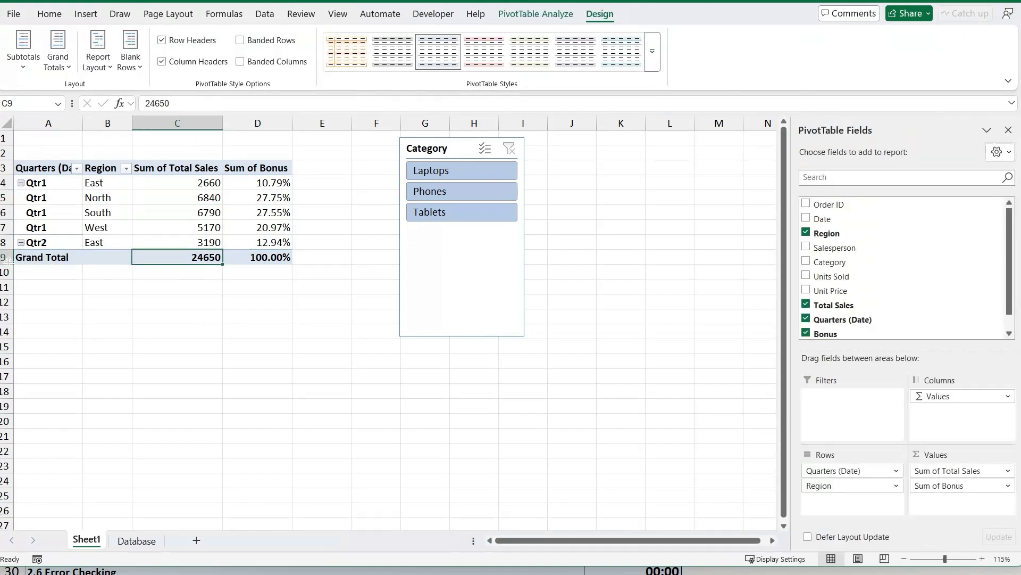
pyautogui.click(4, 257)
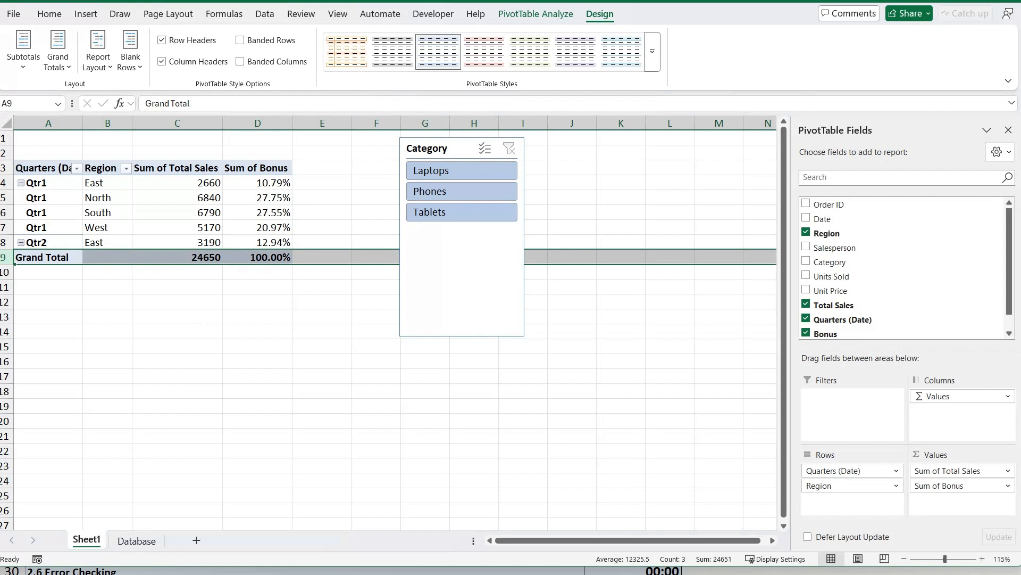
pyautogui.click(177, 331)
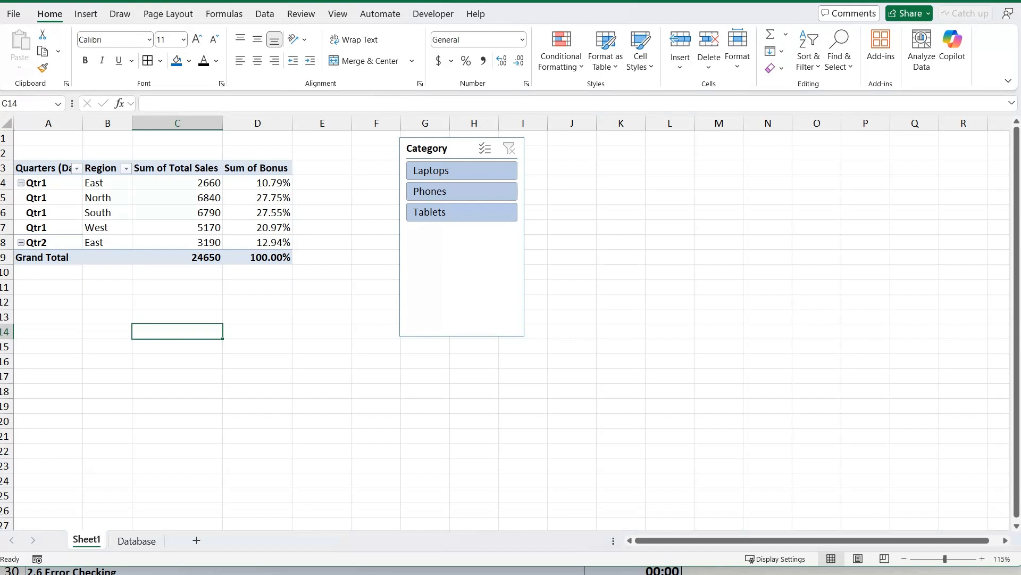
pyautogui.click(266, 319)
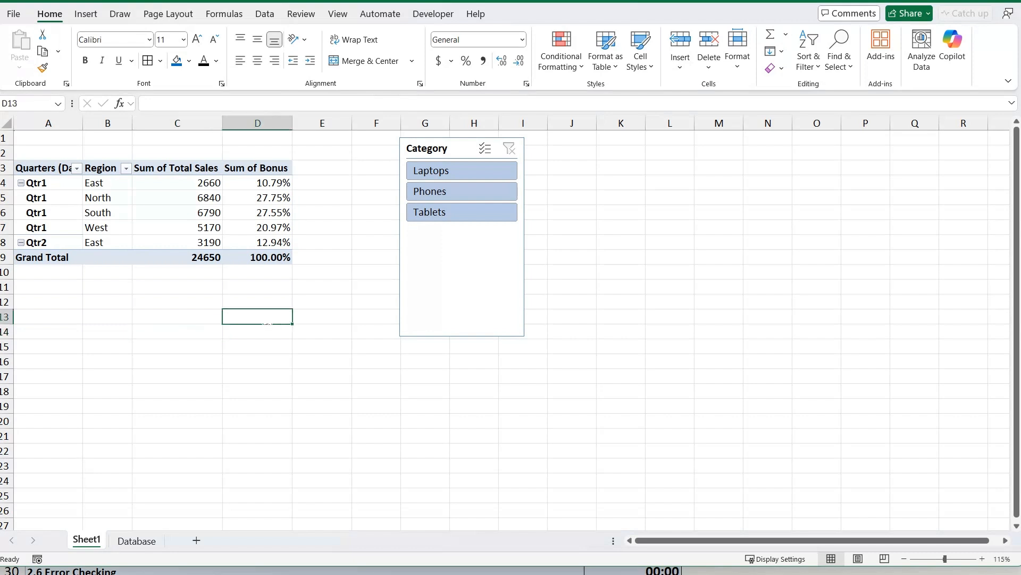